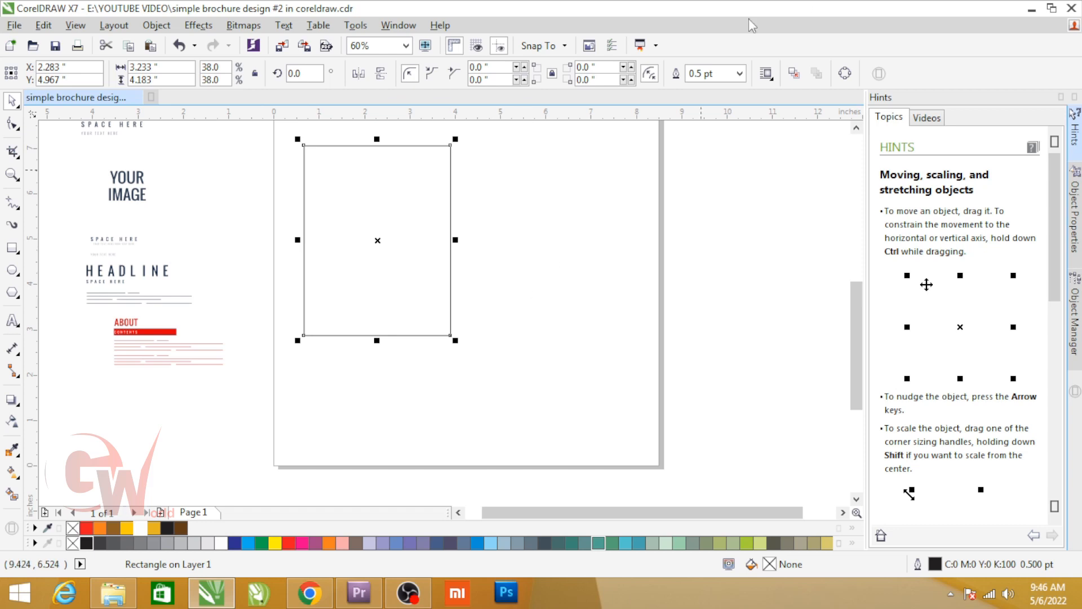
# Step: Duplicate the rectangle and place the copy flush against its right edge, forming two side-by-side brochure panels
pyautogui.moveTo(449, 235); pyautogui.dragTo(410, 263)
pyautogui.click(519, 274)
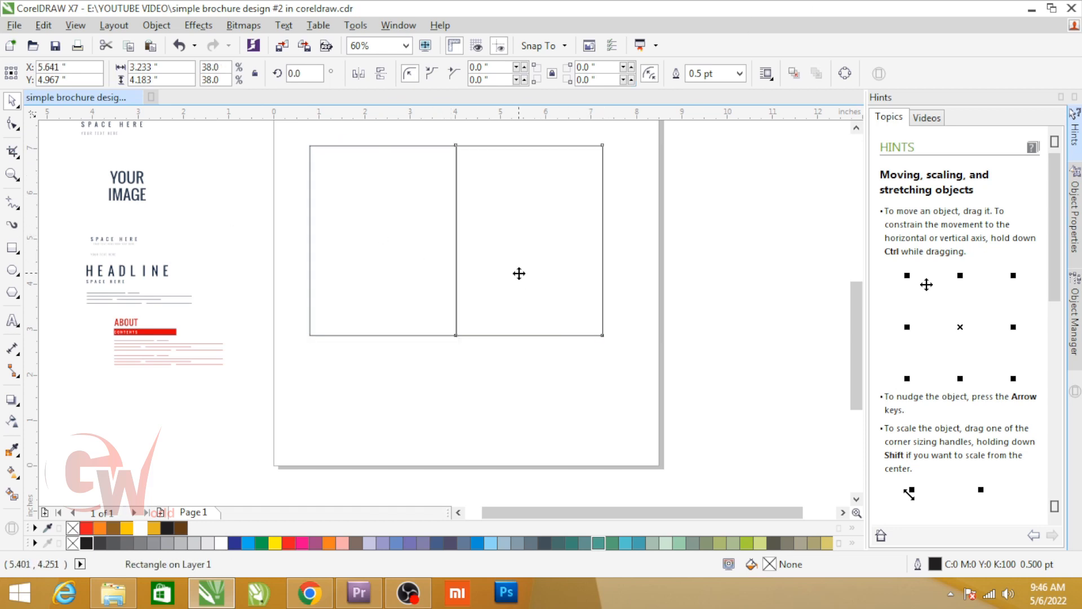
# Step: Draw a rectangle about 1.98 × 2.09 inches in the lower-left corner of the right brochure panel
pyautogui.click(12, 250)
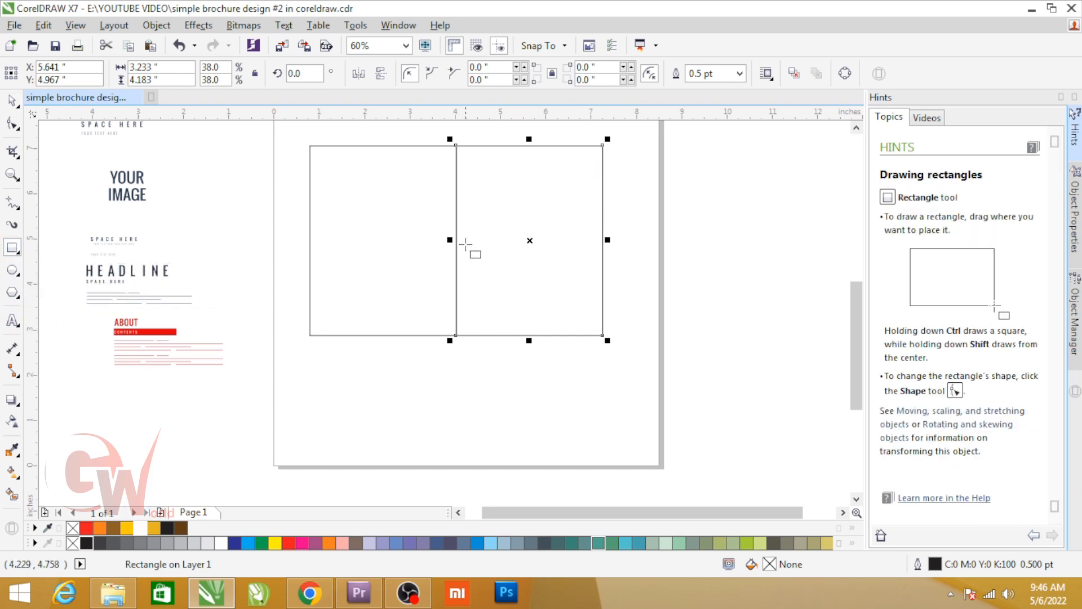
pyautogui.moveTo(457, 240)
pyautogui.mouseDown()
pyautogui.moveTo(529, 335)
pyautogui.moveTo(562, 297)
pyautogui.mouseUp()
pyautogui.press('space')
pyautogui.scroll(3, 539, 276)
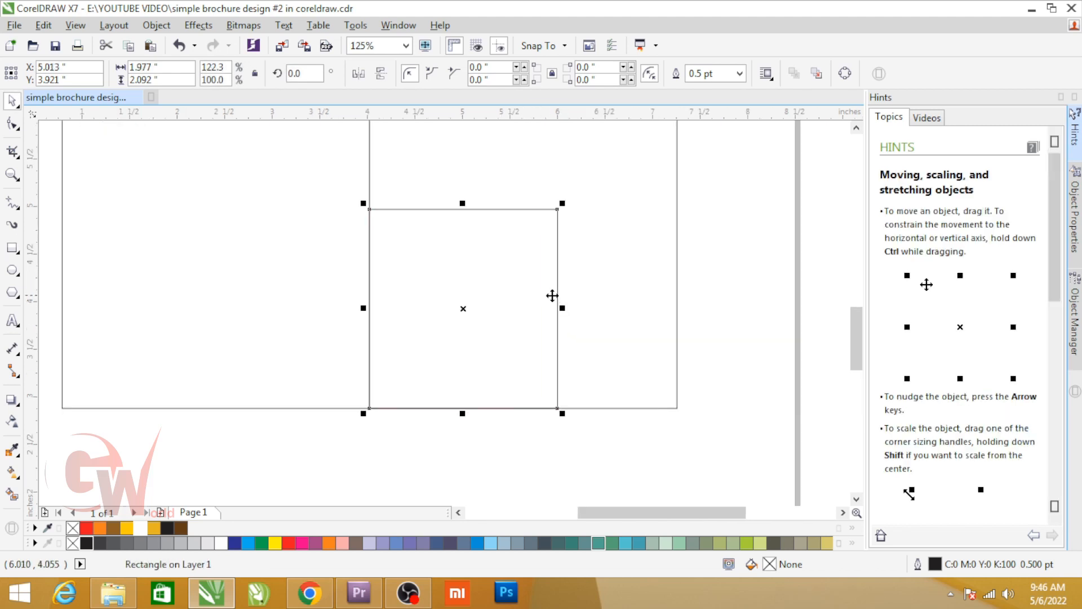
# Step: Convert the small rectangle to curves and delete its upper-right node to make a right triangle
pyautogui.click(157, 26)
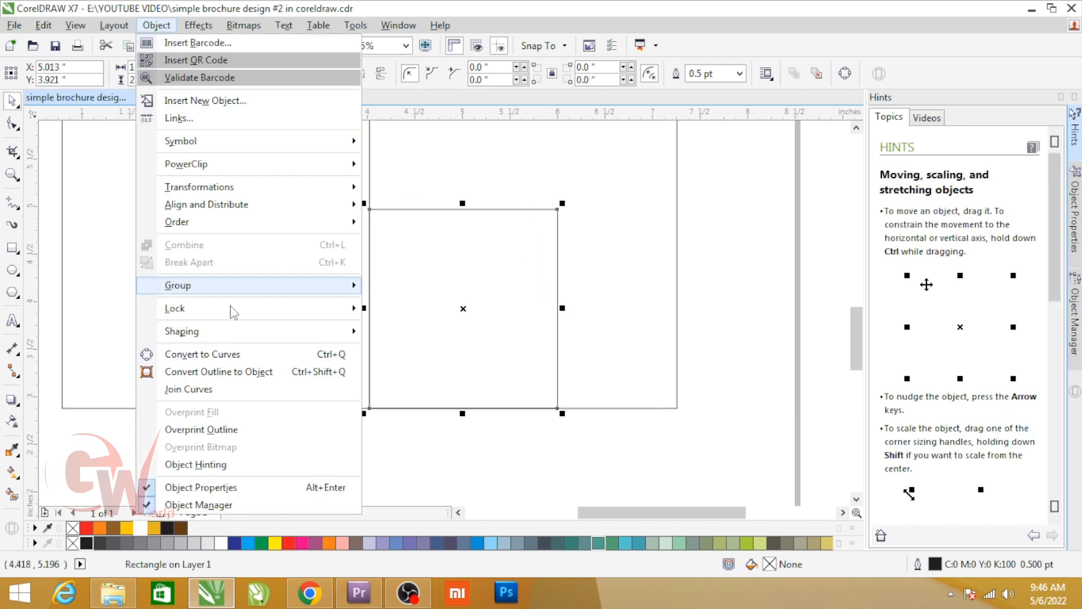
pyautogui.click(443, 242)
pyautogui.hotkey('ctrl', 'q')
pyautogui.press('F10')
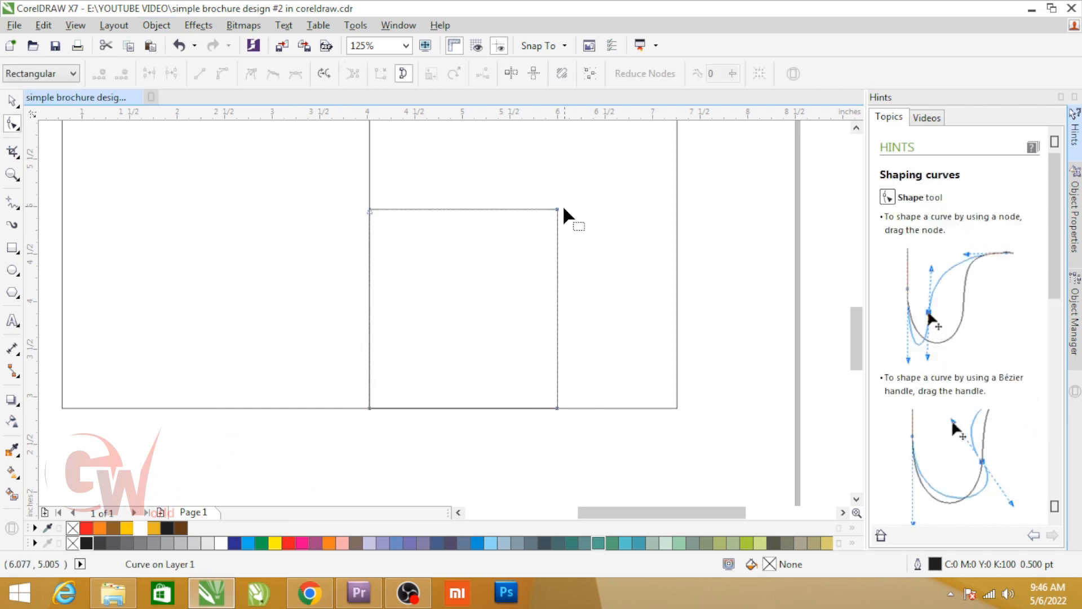
pyautogui.click(557, 209)
pyautogui.press('Delete')
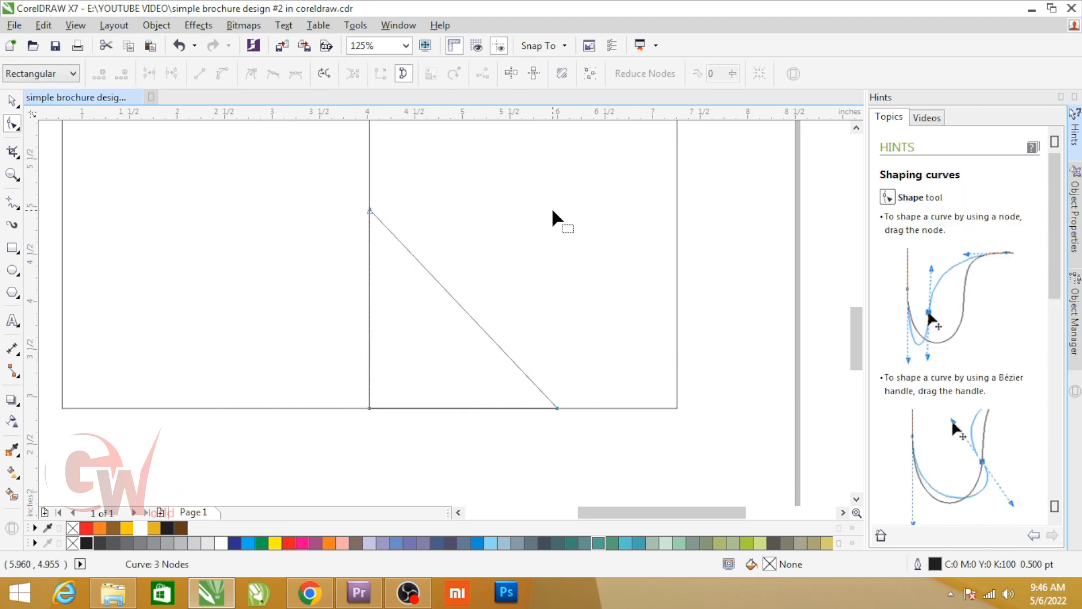
pyautogui.press('space')
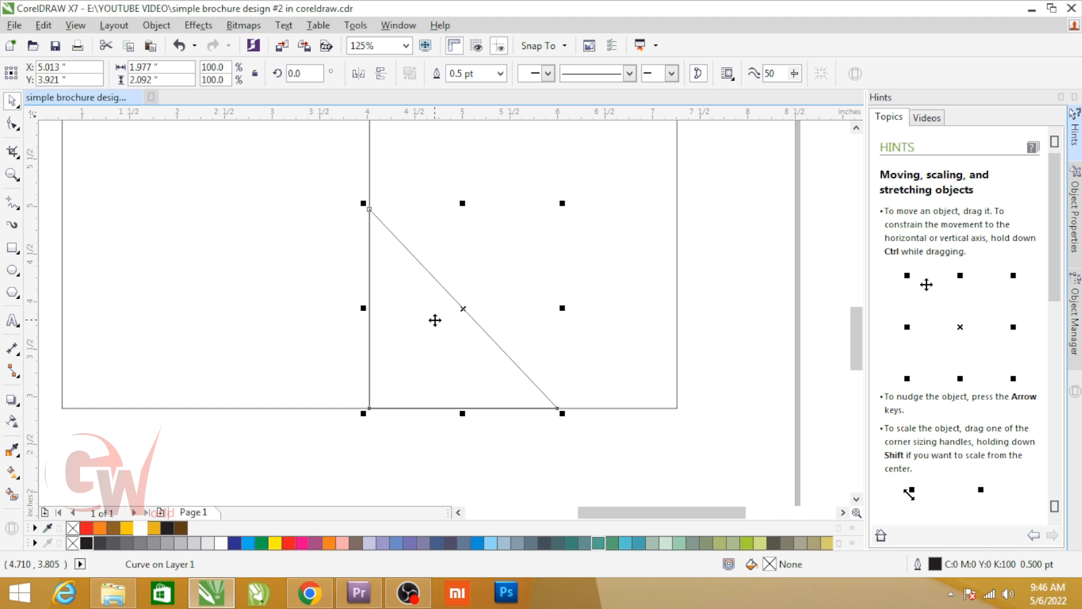
# Step: Place a copy of the triangle about 0.39 inches to the right at the same height
pyautogui.moveTo(434, 320); pyautogui.dragTo(472, 312)
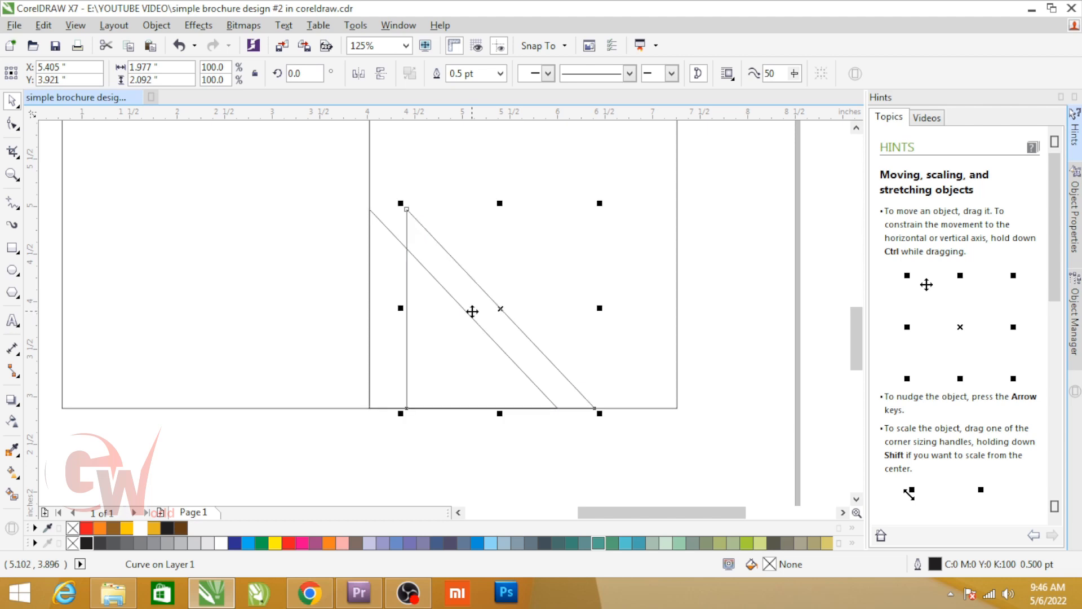
pyautogui.scroll(-2, 473, 312)
pyautogui.scroll(2, 439, 258)
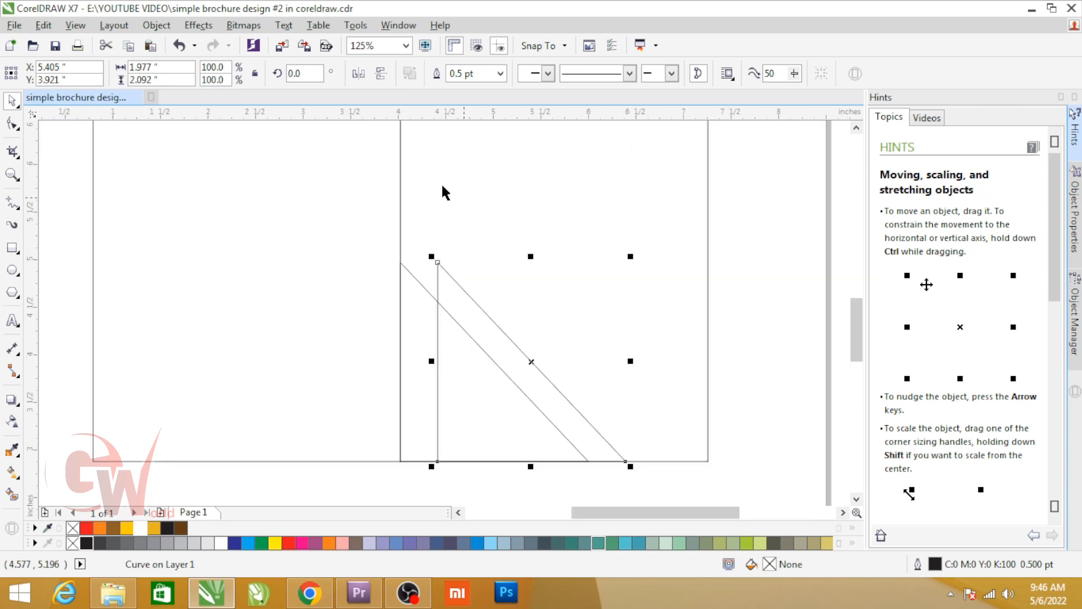
pyautogui.click(17, 212)
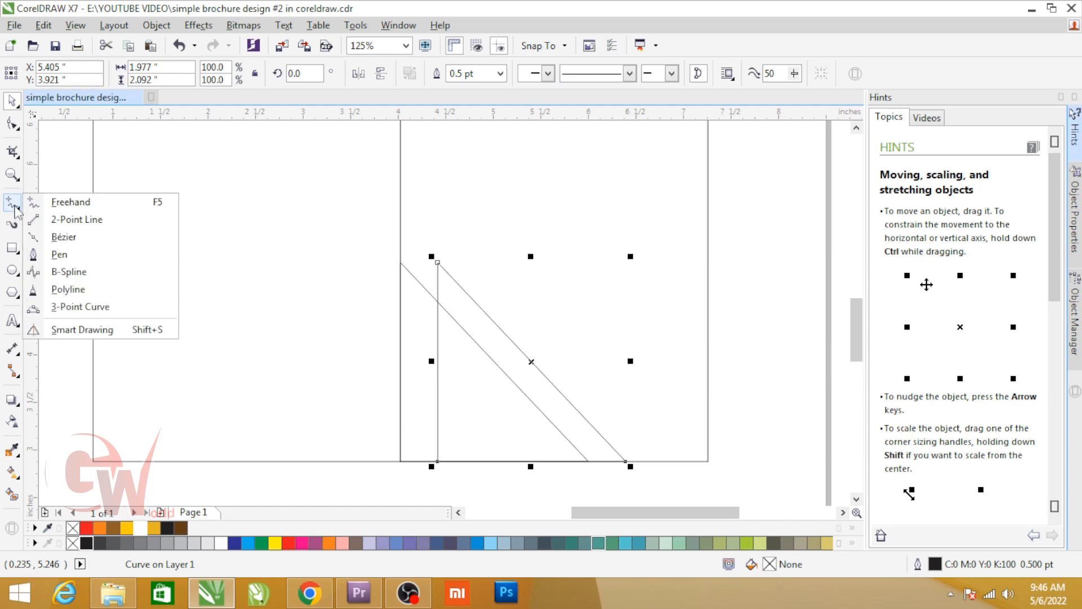
pyautogui.click(14, 224)
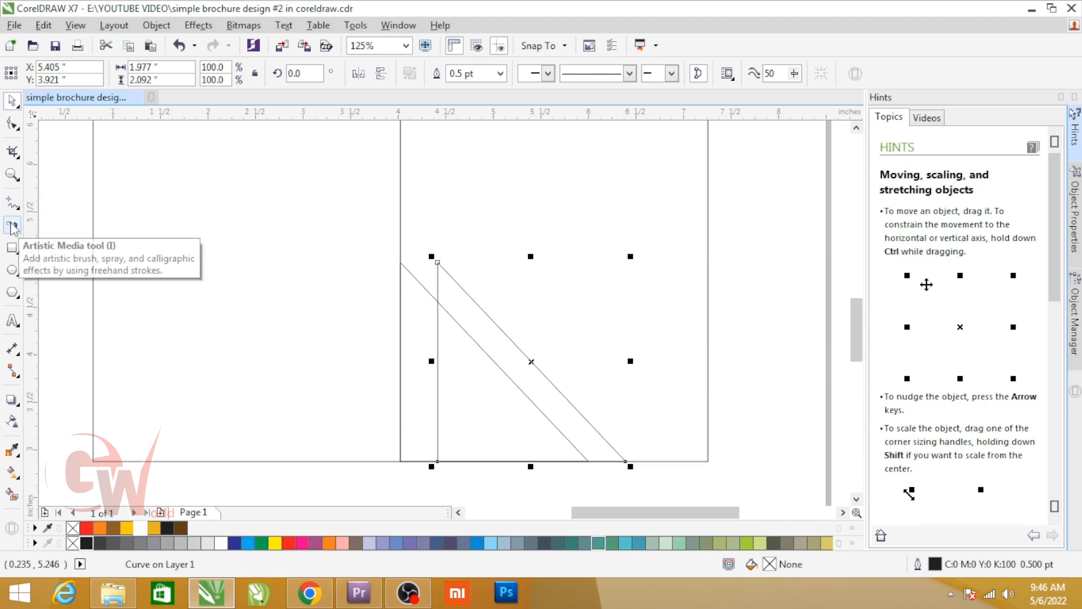
pyautogui.click(12, 454)
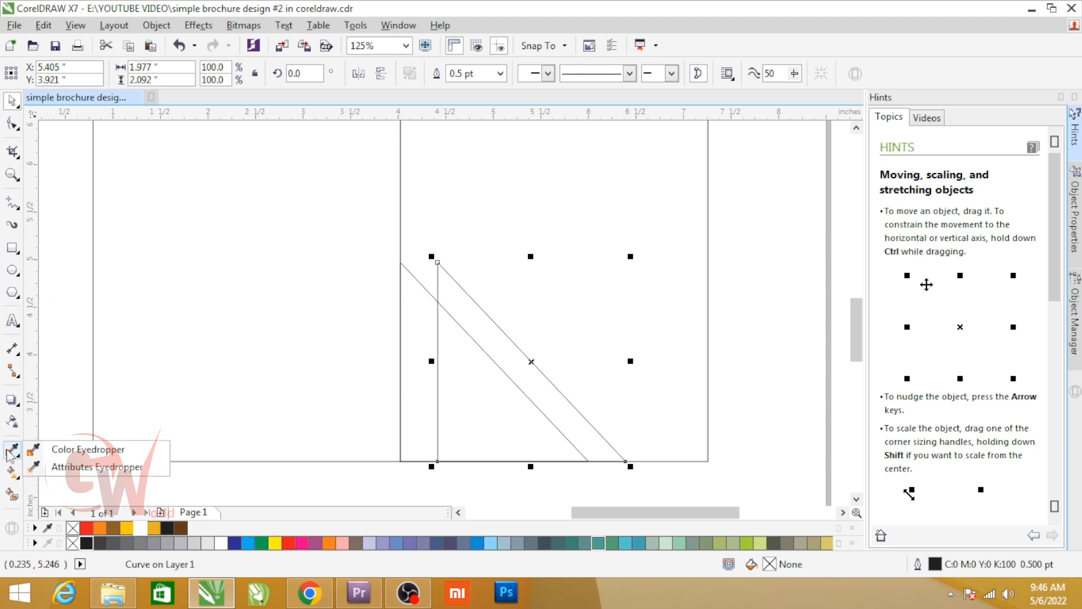
pyautogui.click(18, 398)
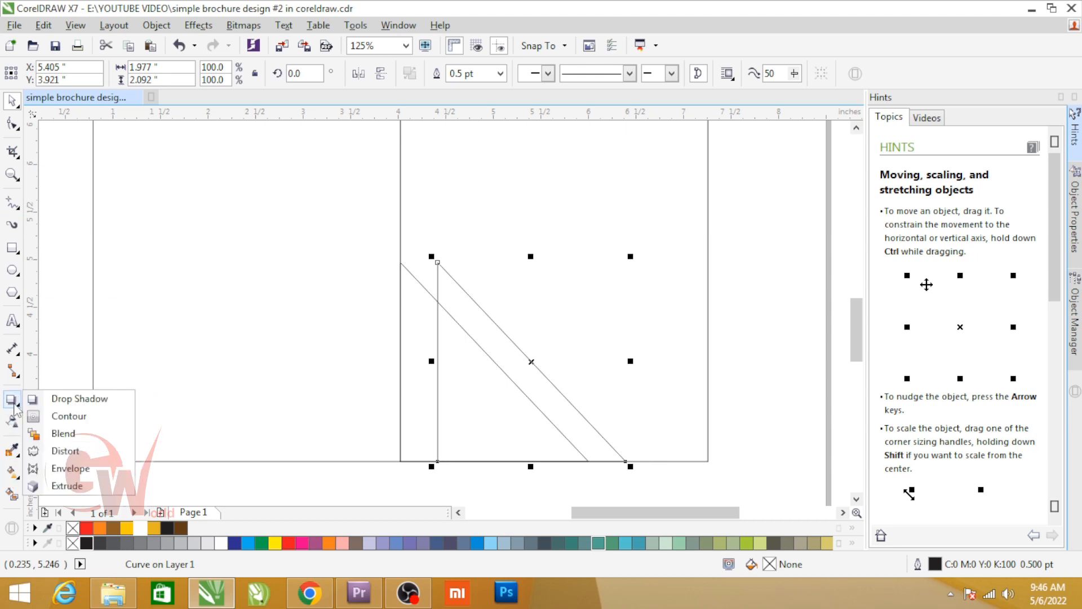
pyautogui.click(12, 372)
pyautogui.click(12, 205)
pyautogui.click(13, 209)
pyautogui.click(14, 210)
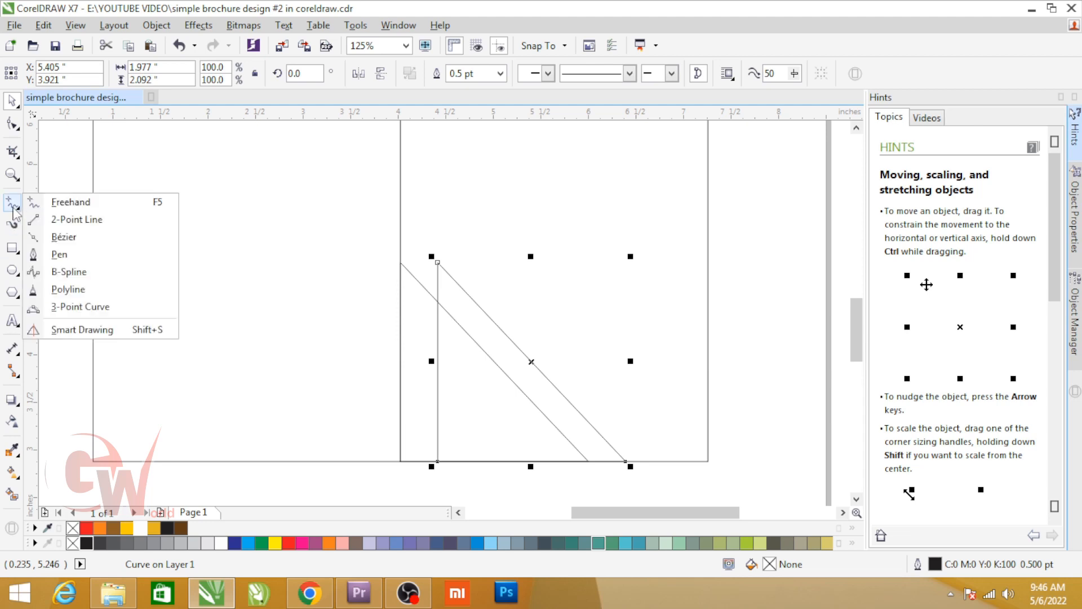
pyautogui.click(111, 333)
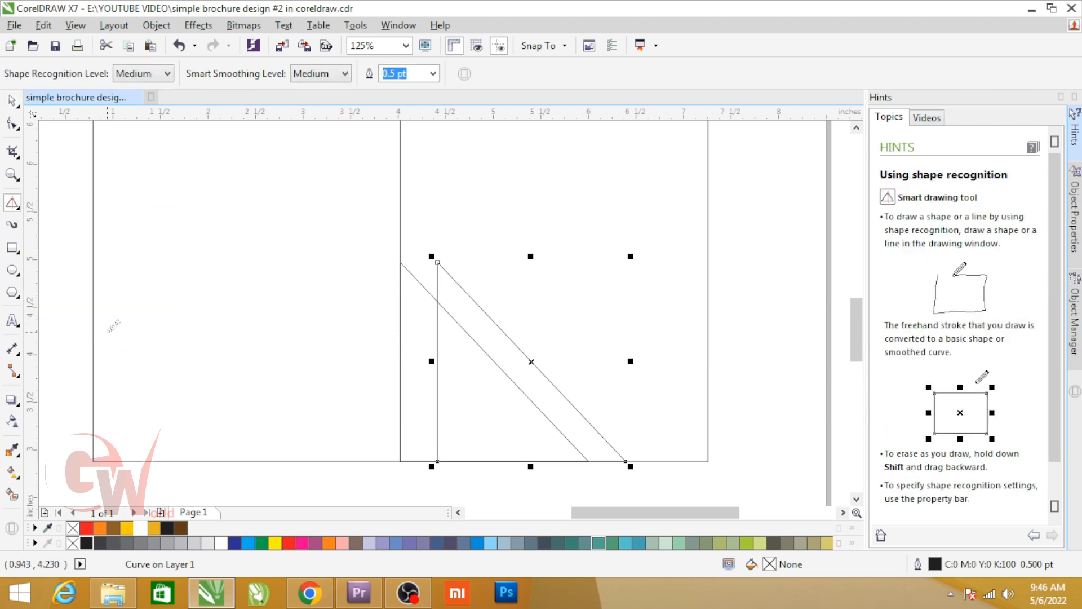
pyautogui.click(12, 209)
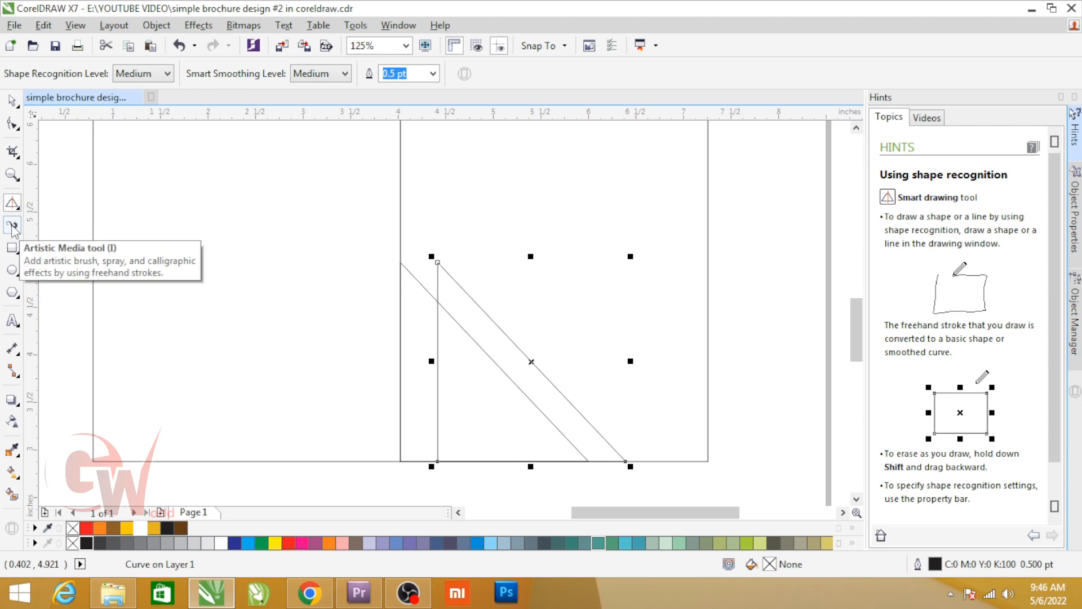
pyautogui.click(11, 225)
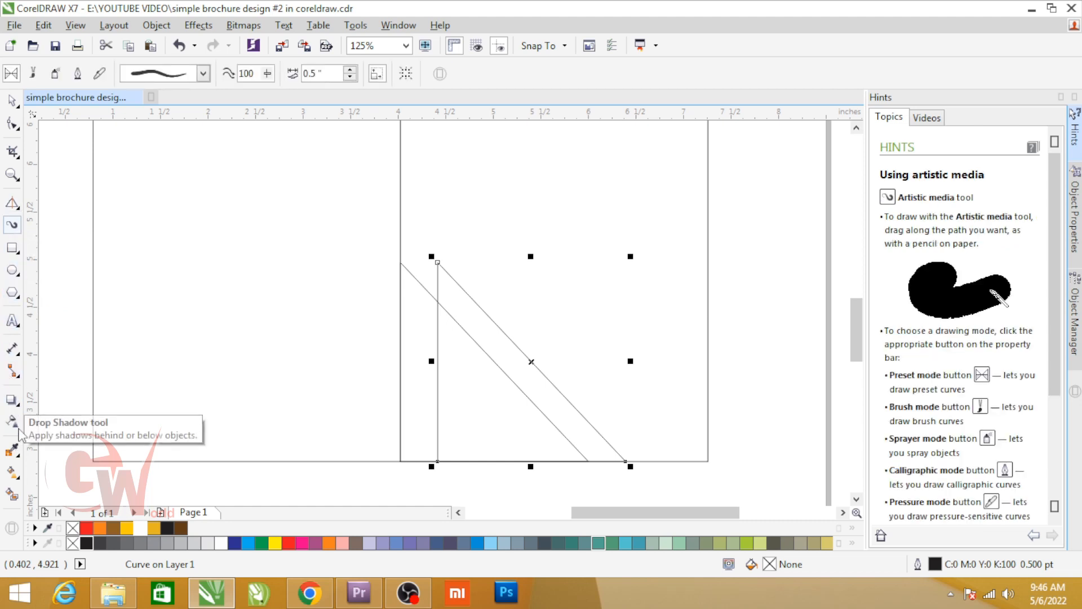
# Step: Use Smart Fill to turn the diagonal band between the two triangles into a separate grey-blue shape
pyautogui.click(11, 494)
pyautogui.click(508, 355)
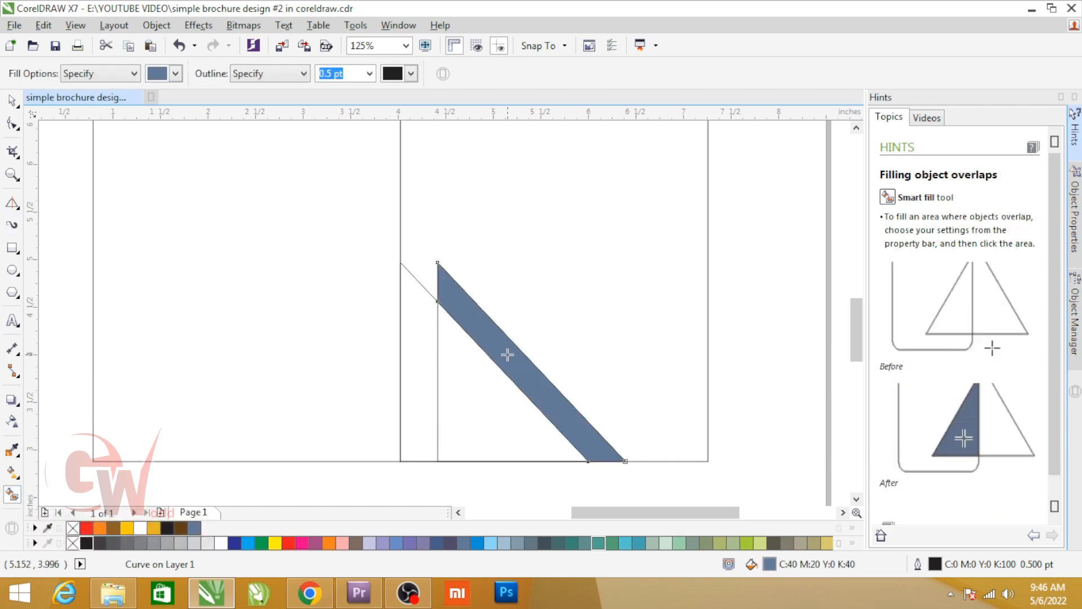
pyautogui.press('space')
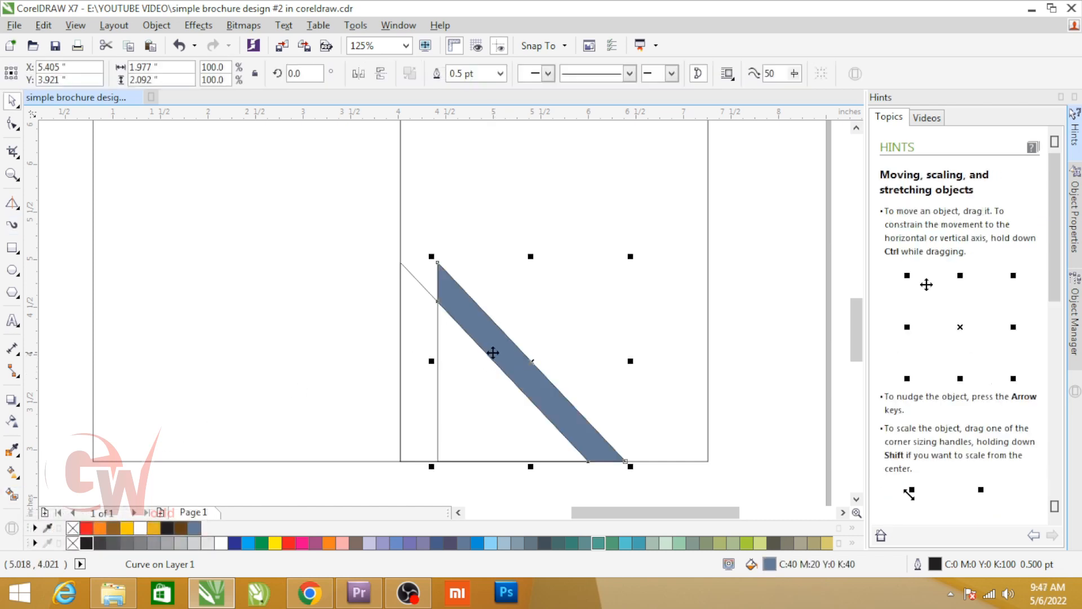
# Step: Rotate the grey-blue strip by 75° and place it over the upper ends of the two triangles
pyautogui.click(473, 318)
pyautogui.moveTo(433, 256); pyautogui.dragTo(426, 286)
pyautogui.click(442, 417)
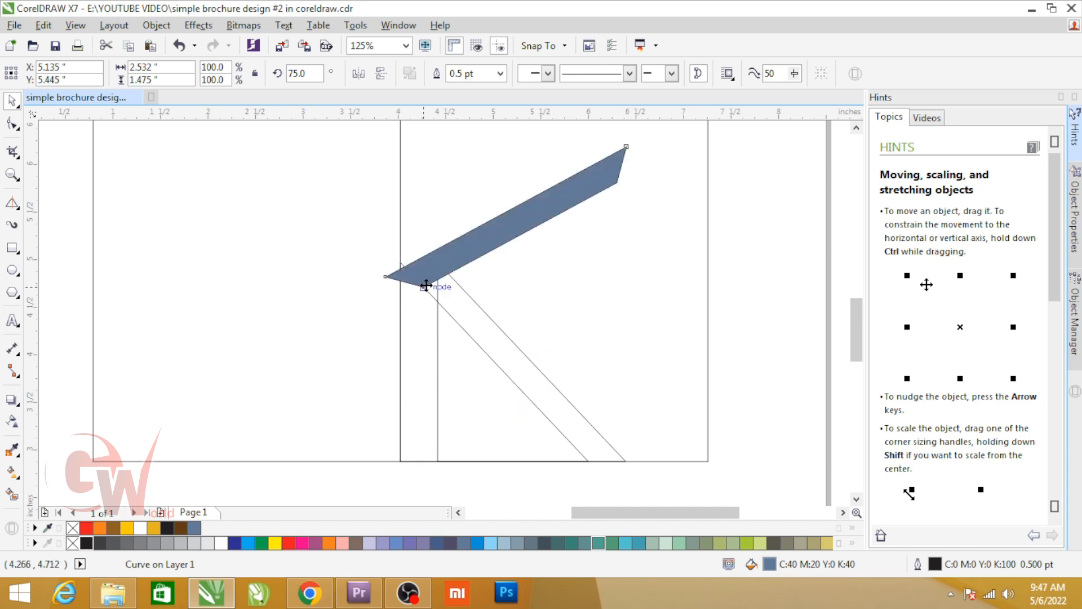
pyautogui.scroll(-1, 458, 340)
pyautogui.scroll(1, 576, 261)
# Step: Enlarge the grey-blue strip to about 162% and rotate it to about 85.6° so it spans the right panel diagonally
pyautogui.click(506, 248)
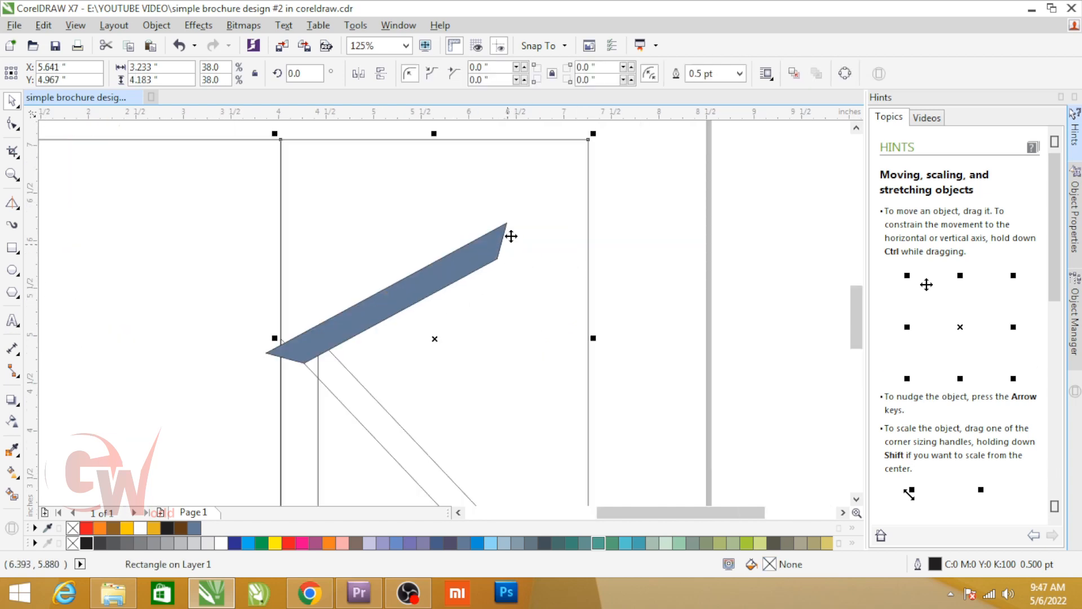
pyautogui.click(500, 243)
pyautogui.click(497, 243)
pyautogui.moveTo(511, 218); pyautogui.dragTo(627, 135)
pyautogui.click(479, 230)
pyautogui.scroll(-2, 522, 267)
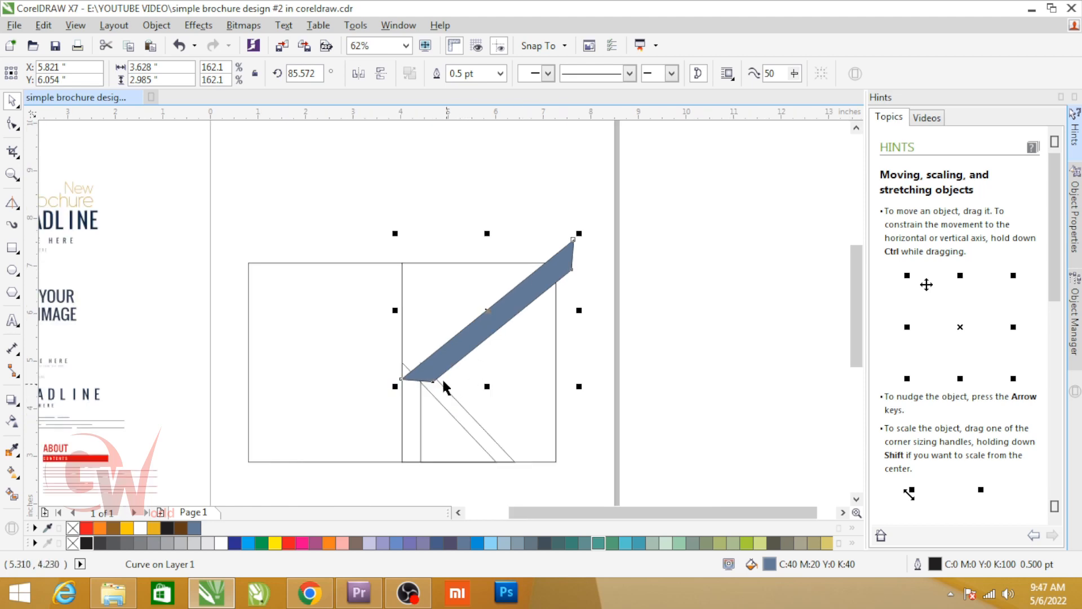
# Step: Shift the grey-blue strip horizontally left to about X 5.39 inches, overlapping the panel's left edge and the triangles' tips
pyautogui.scroll(2, 444, 388)
pyautogui.moveTo(437, 357); pyautogui.dragTo(413, 348)
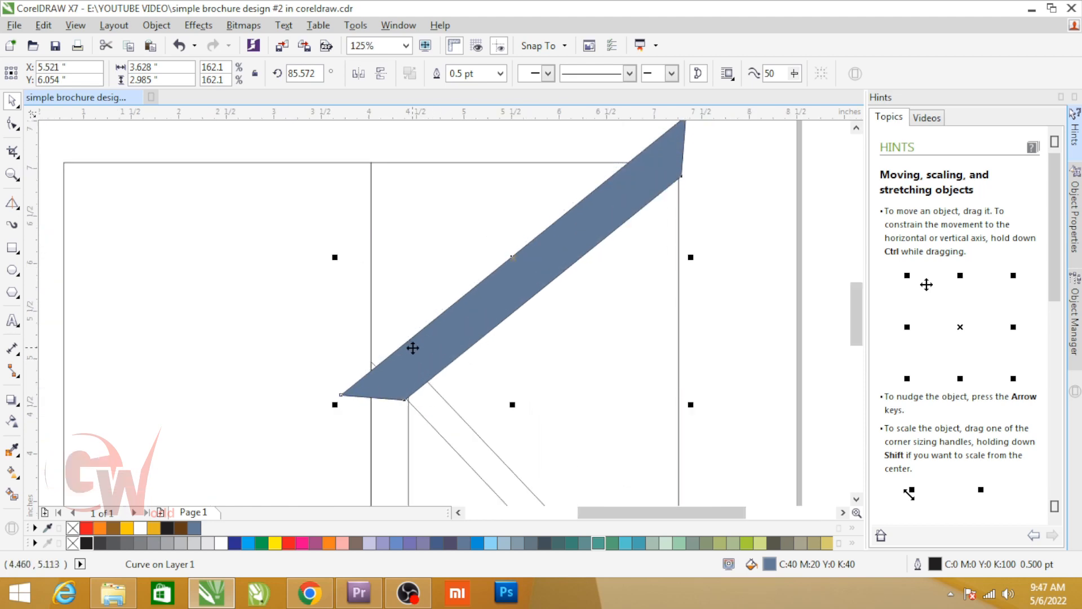
pyautogui.scroll(-2, 394, 363)
pyautogui.scroll(2, 414, 389)
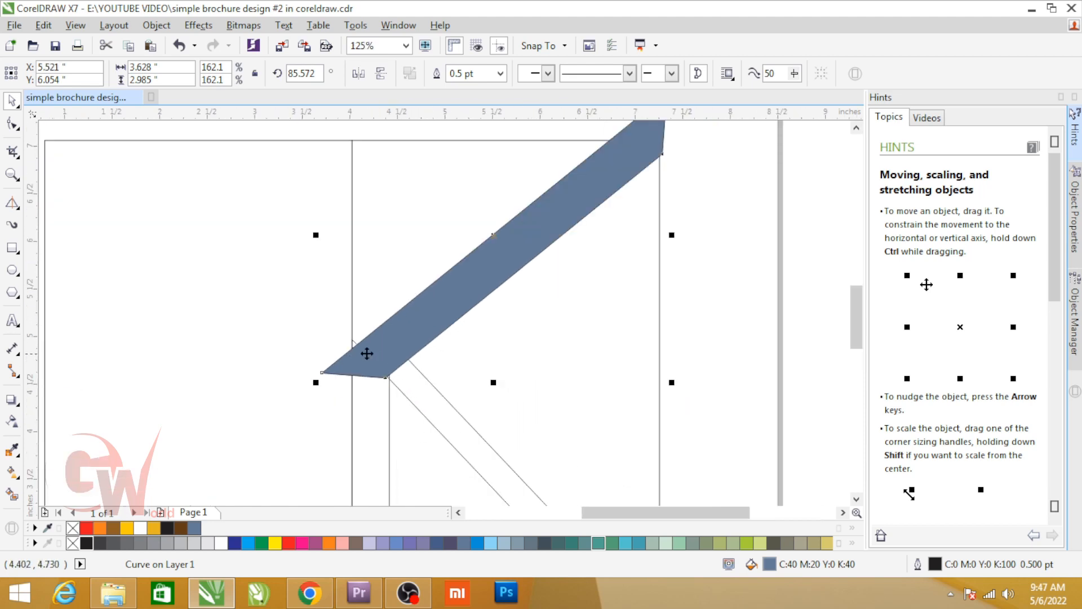
pyautogui.moveTo(358, 348); pyautogui.dragTo(352, 347)
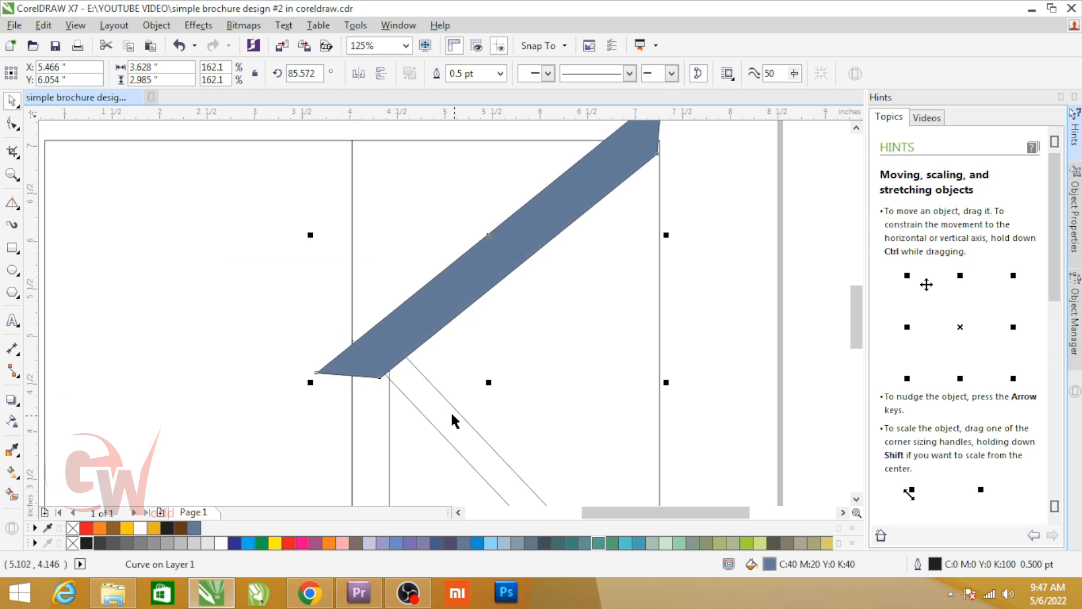
pyautogui.scroll(-4, 420, 414)
pyautogui.scroll(3, 420, 420)
pyautogui.moveTo(373, 284); pyautogui.dragTo(362, 279)
# Step: Nudge the rear triangle slightly right, add a node on its left side and pull it to the panel's left edge under the strip
pyautogui.scroll(-2, 361, 337)
pyautogui.click(413, 365)
pyautogui.scroll(2, 409, 368)
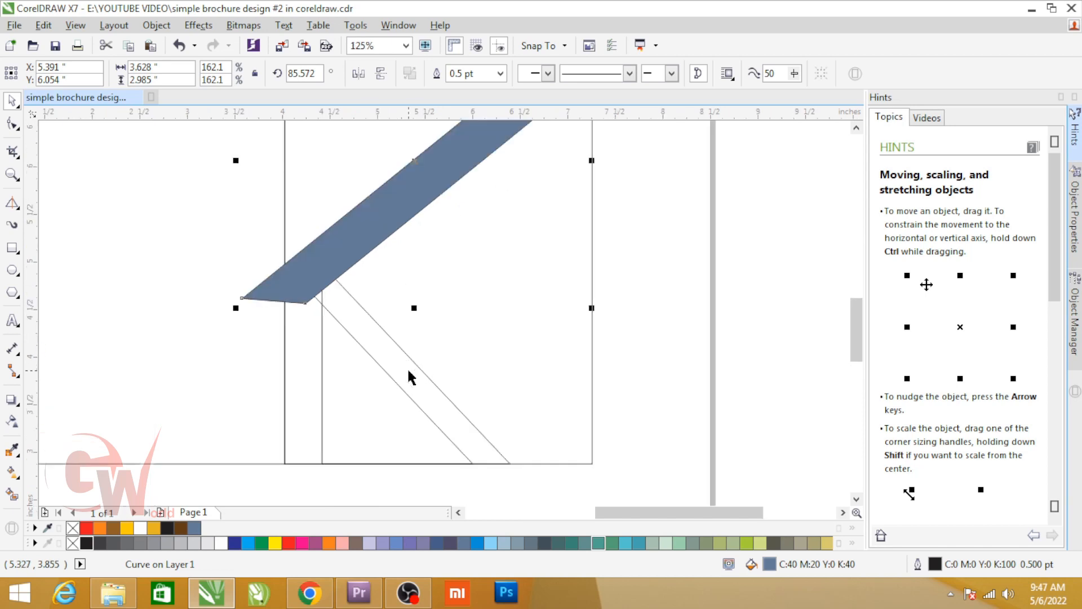
pyautogui.moveTo(410, 370); pyautogui.dragTo(419, 377)
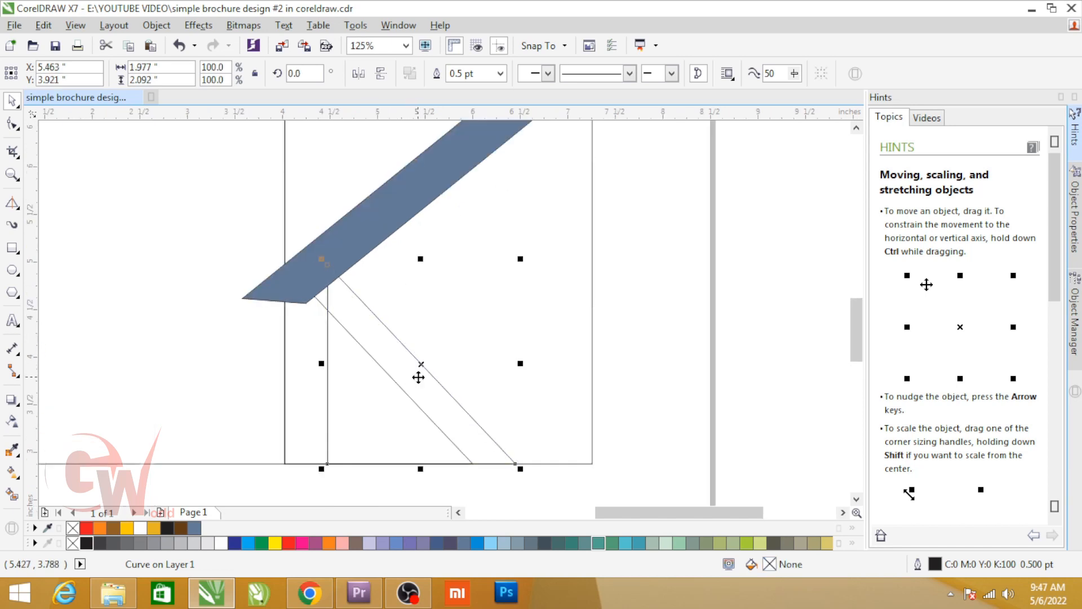
pyautogui.click(332, 306)
pyautogui.press('F10')
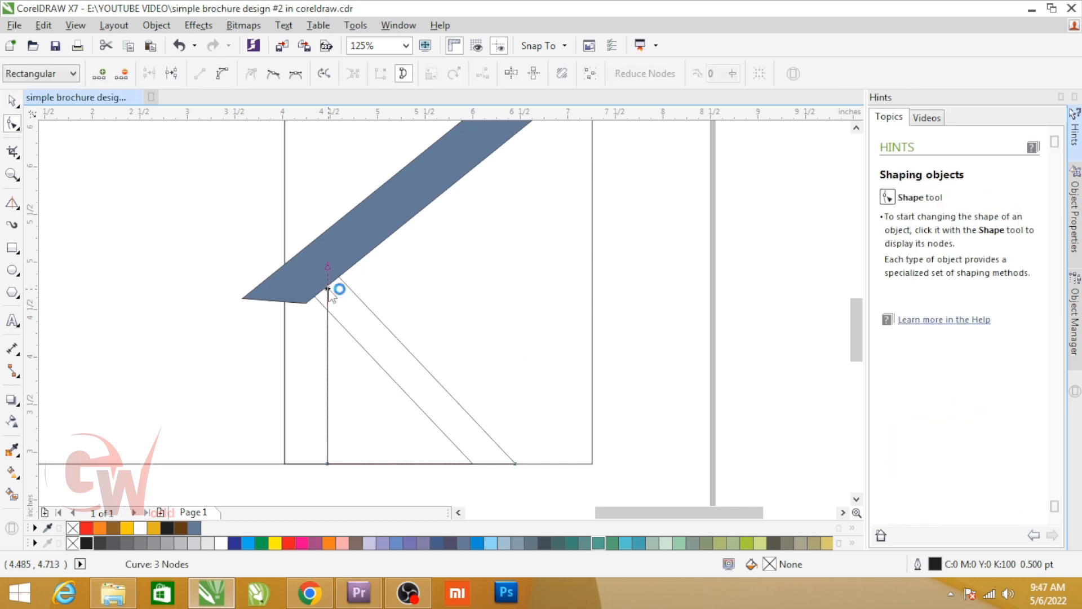
pyautogui.moveTo(328, 288); pyautogui.dragTo(282, 260)
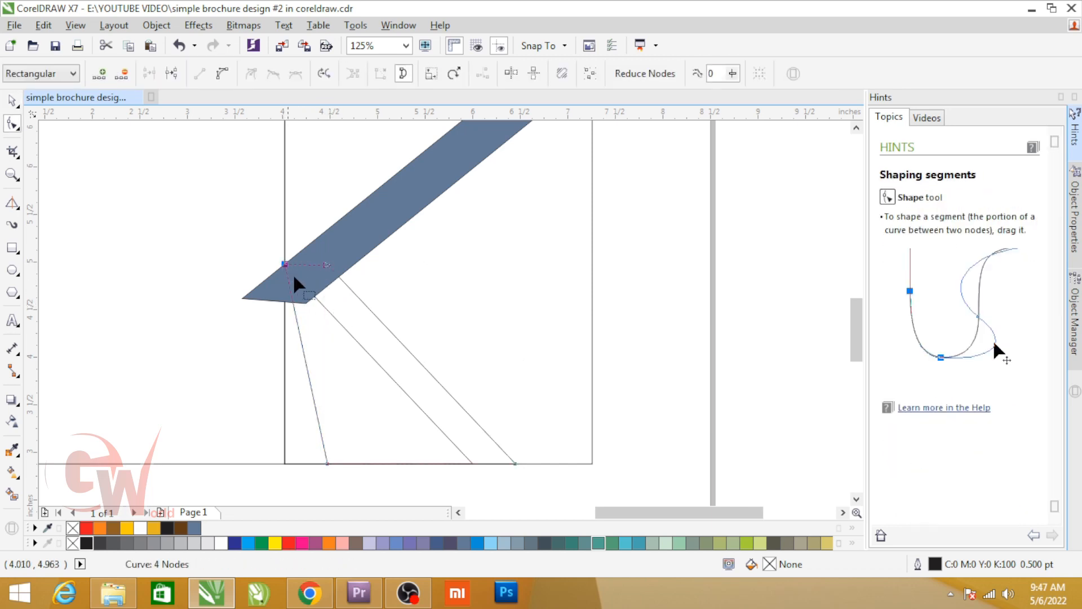
pyautogui.press('space')
# Step: Fill the large diagonal strip with cyan (C100) and remove its outline
pyautogui.click(364, 231)
pyautogui.click(248, 542)
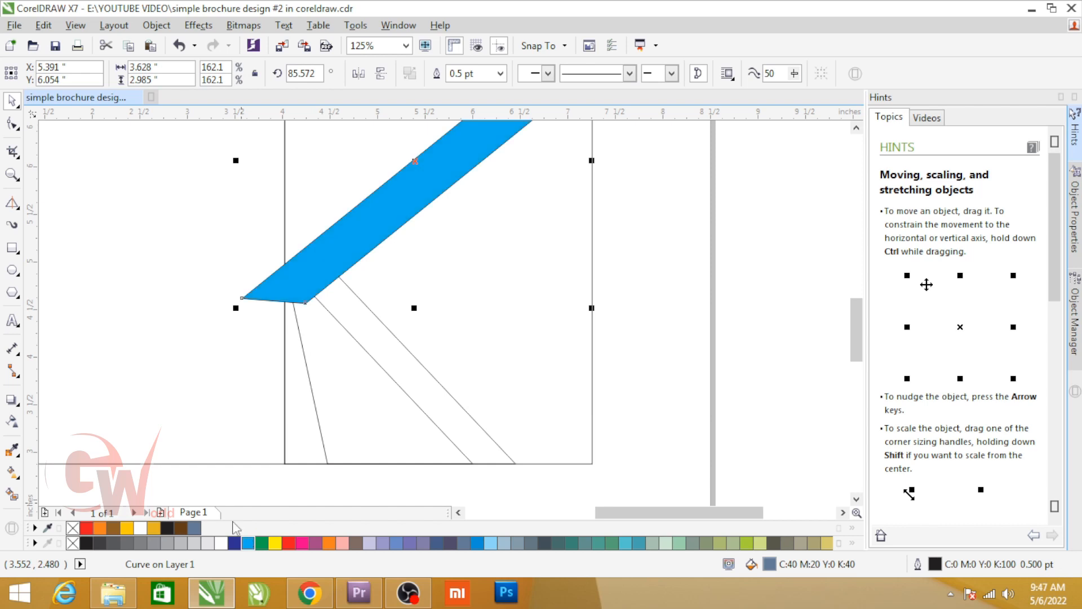
pyautogui.rightClick(72, 543)
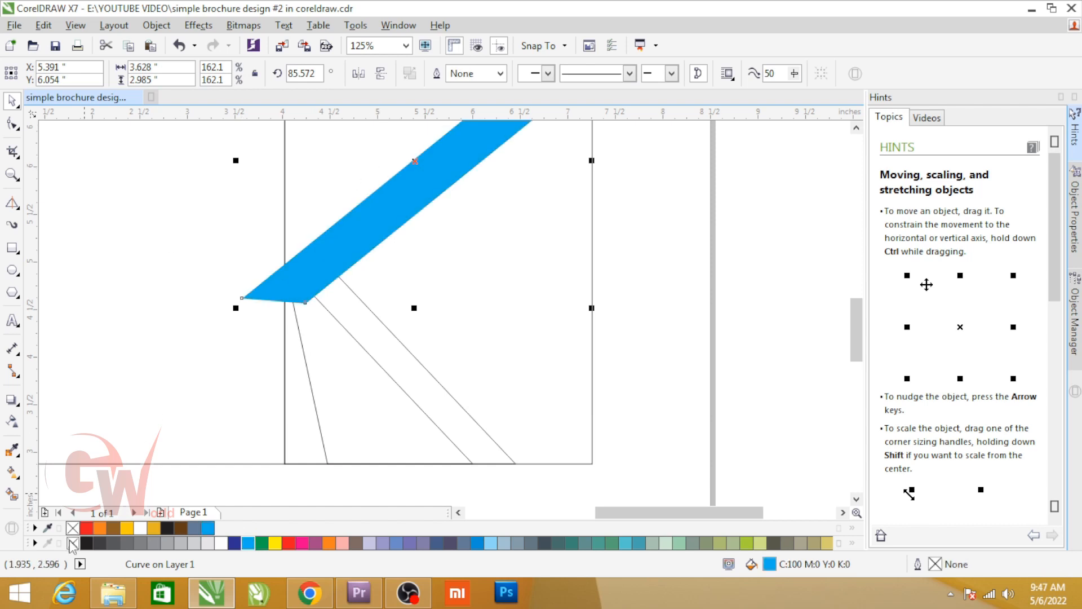
# Step: Fill the reshaped rear triangle with light blue (C40) and send it behind the other shapes
pyautogui.click(381, 422)
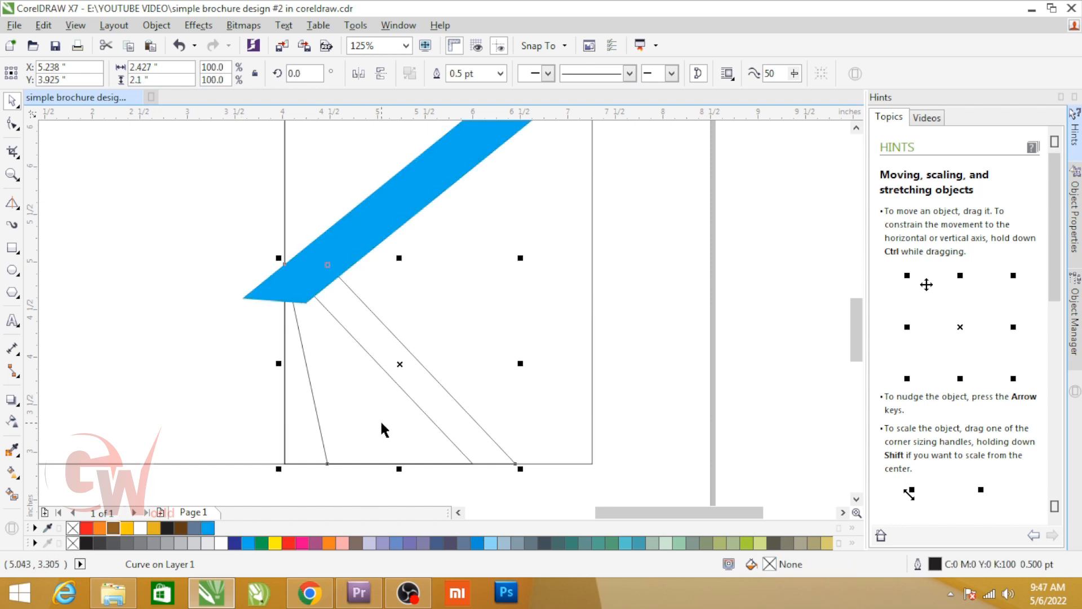
pyautogui.click(491, 543)
pyautogui.hotkey('shift', 'pagedown')
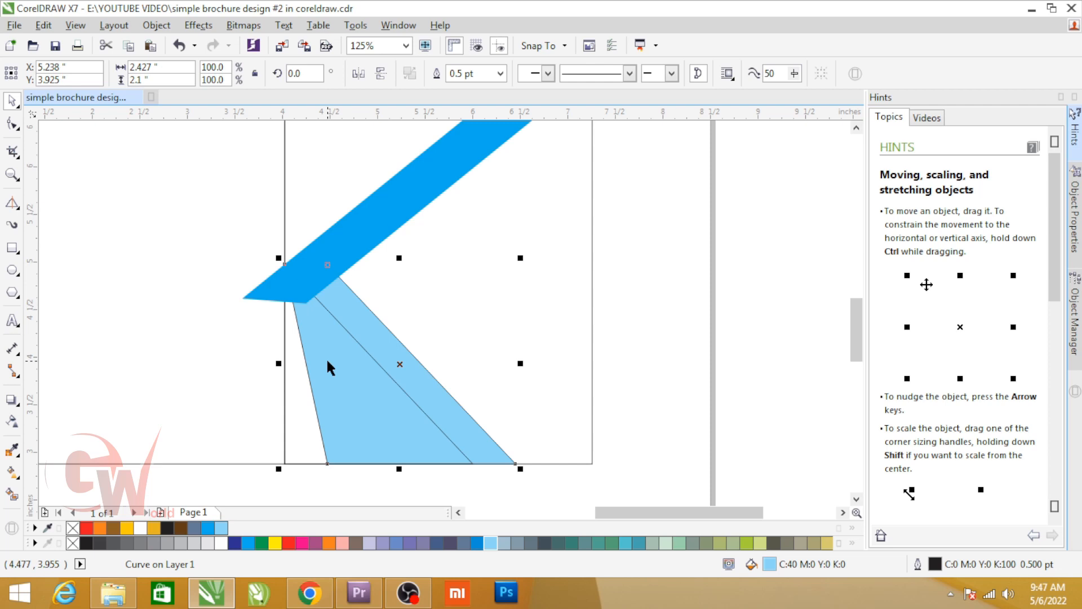
# Step: Give the front triangle a linear fountain fill running from blue (C100 M100) to light cyan (C67 M0 Y8 K0)
pyautogui.click(328, 361)
pyautogui.click(235, 543)
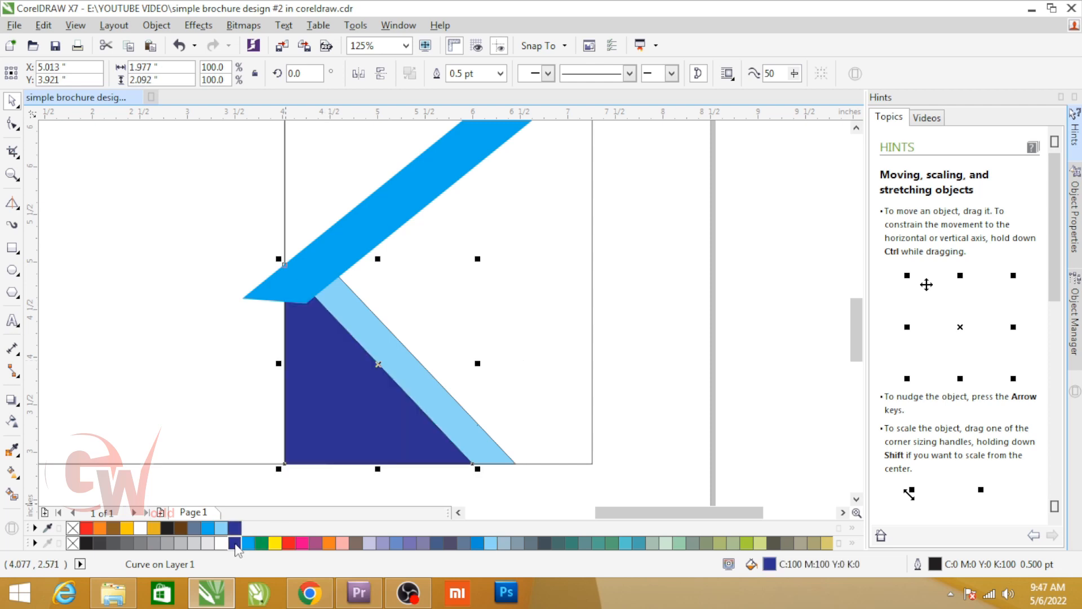
pyautogui.press('F11')
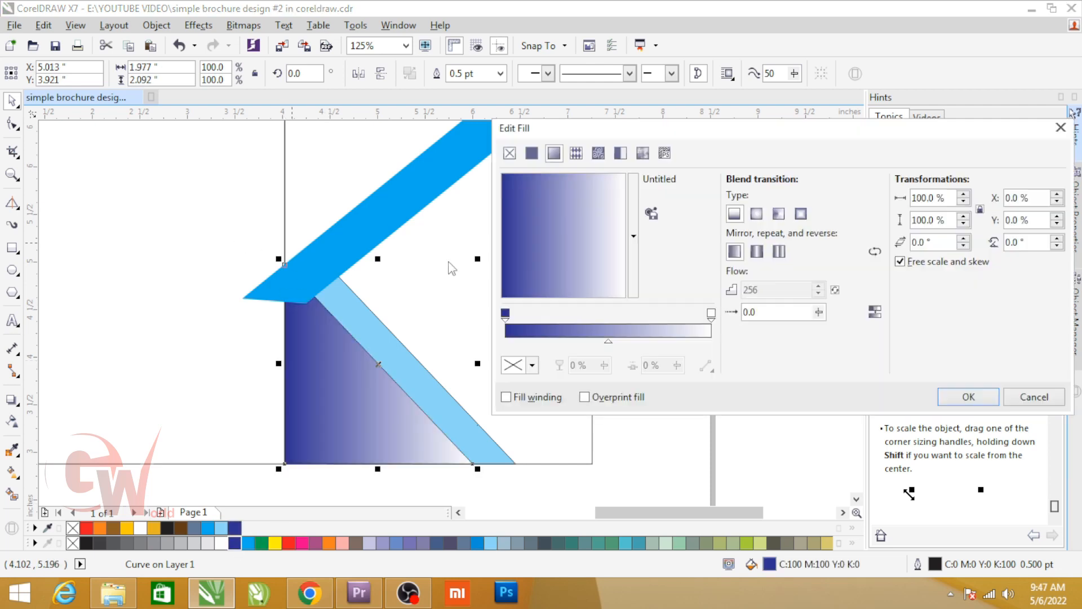
pyautogui.click(711, 314)
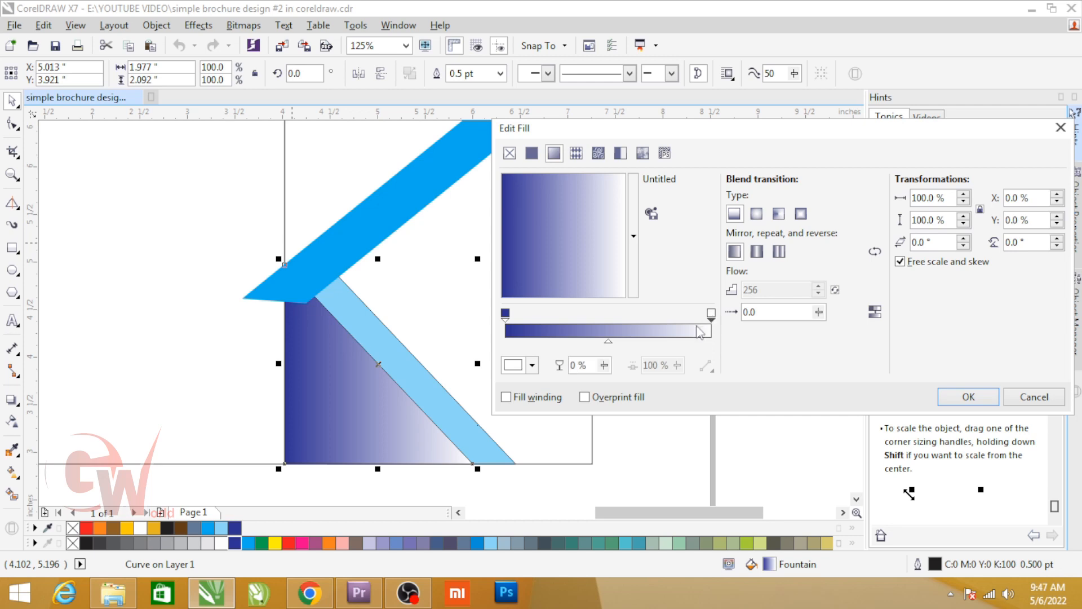
pyautogui.click(532, 365)
pyautogui.moveTo(615, 486); pyautogui.dragTo(595, 445)
pyautogui.click(579, 451)
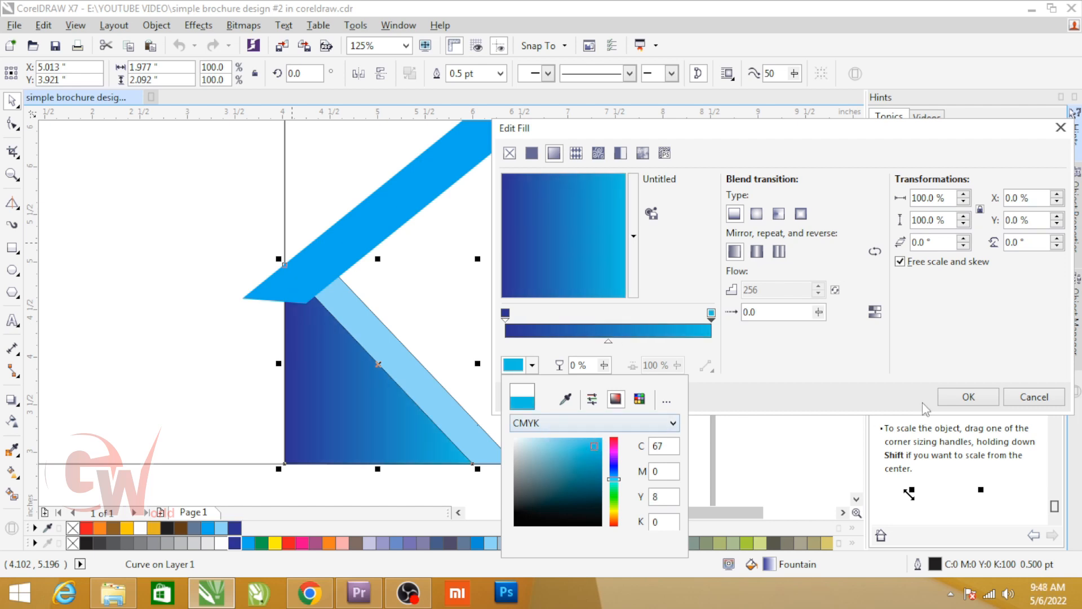
pyautogui.click(955, 396)
pyautogui.click(955, 396)
# Step: Apply the front triangle's blue-to-cyan fountain fill to the rear triangle and angle it diagonally up toward the slanted outer edge
pyautogui.moveTo(399, 395); pyautogui.dragTo(403, 372)
pyautogui.press('g')
pyautogui.moveTo(358, 414); pyautogui.dragTo(385, 387)
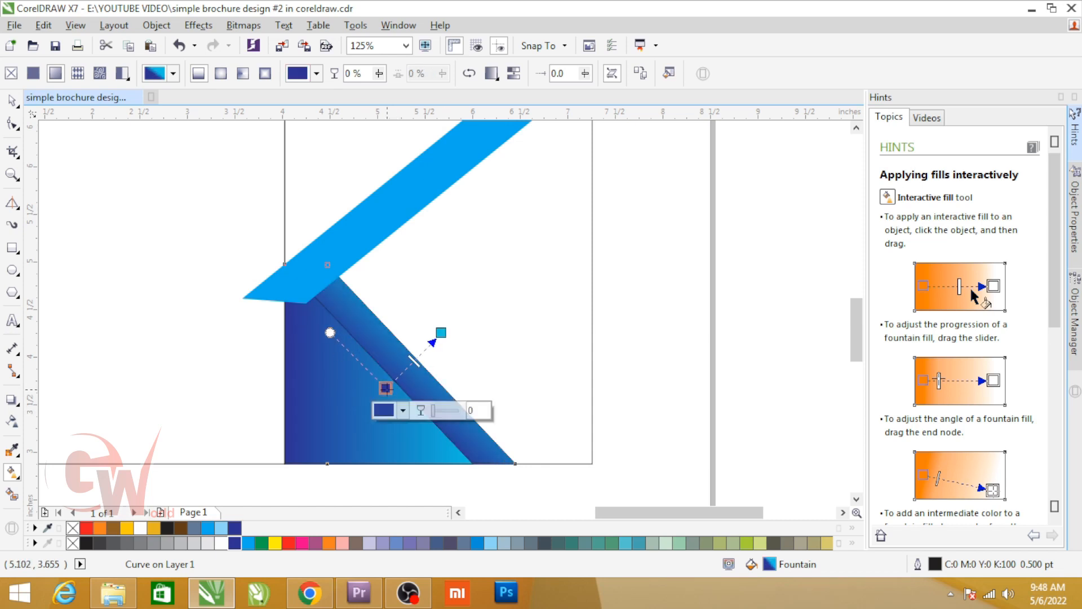
# Step: Remove the outlines from both triangles
pyautogui.press('space')
pyautogui.keyDown('shift'); pyautogui.click(346, 391); pyautogui.keyUp('shift')
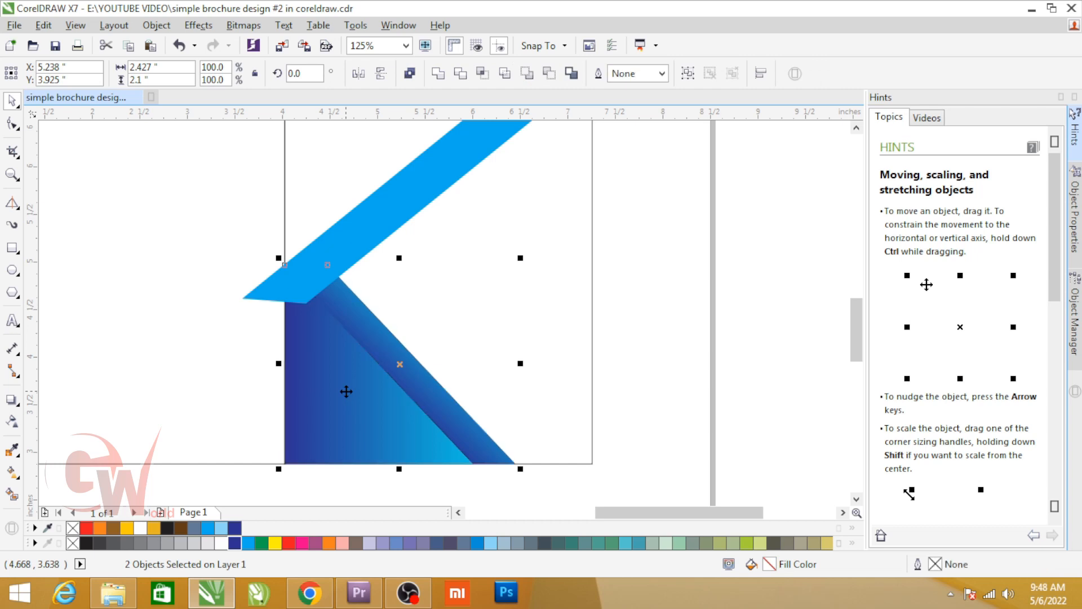
pyautogui.click(612, 373)
# Step: Send the cyan strip behind the front triangle and give that triangle a drop shadow with opacity 100
pyautogui.click(347, 236)
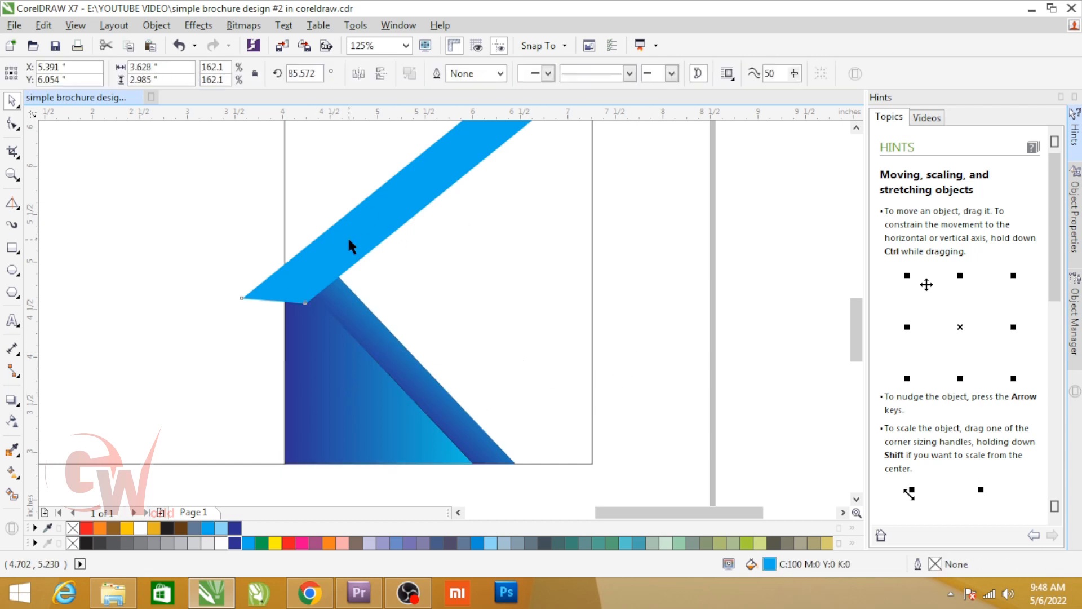
pyautogui.hotkey('ctrl', 'pagedown')
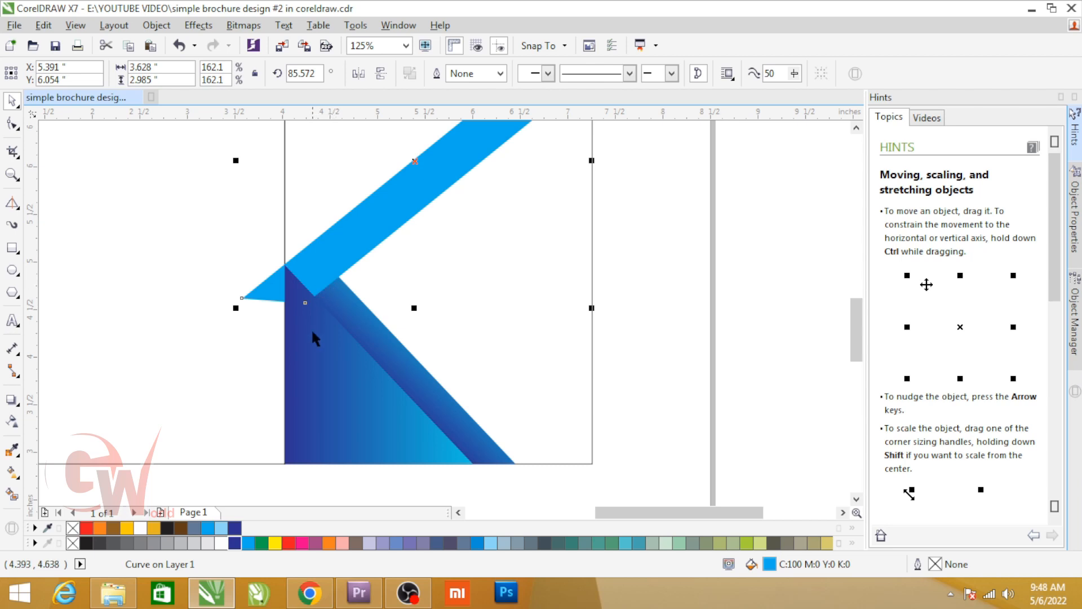
pyautogui.click(372, 420)
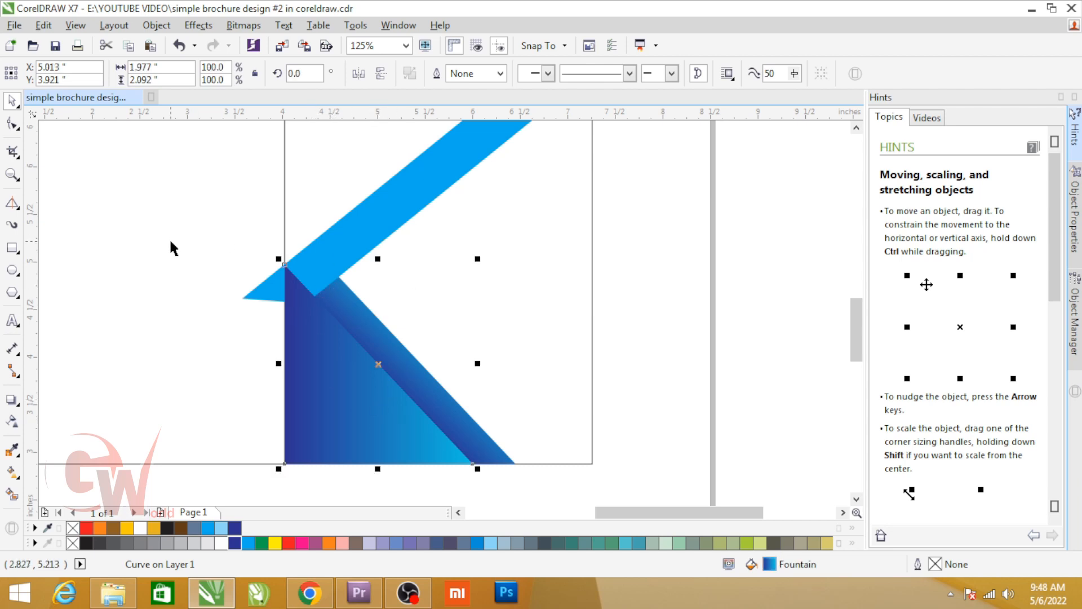
pyautogui.click(12, 401)
pyautogui.moveTo(361, 409); pyautogui.dragTo(367, 383)
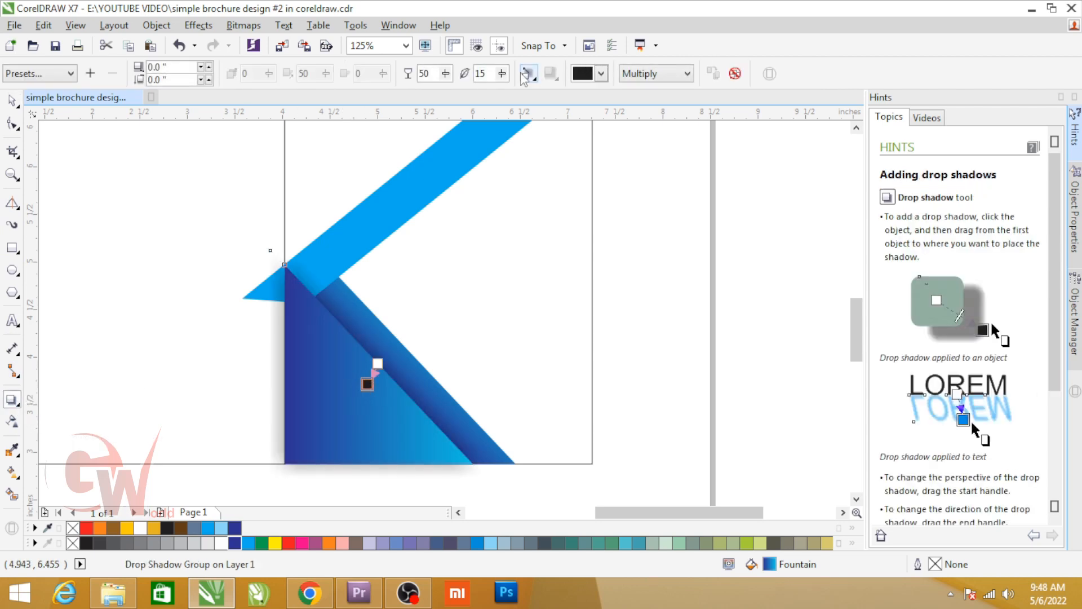
pyautogui.moveTo(447, 76); pyautogui.dragTo(469, 82)
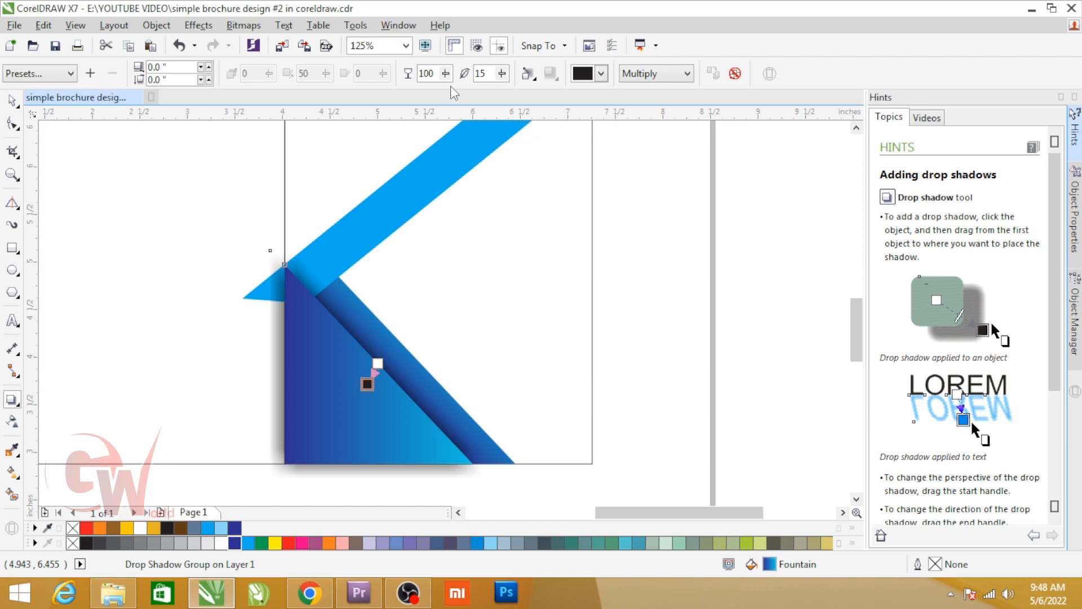
pyautogui.press('space')
pyautogui.click(688, 296)
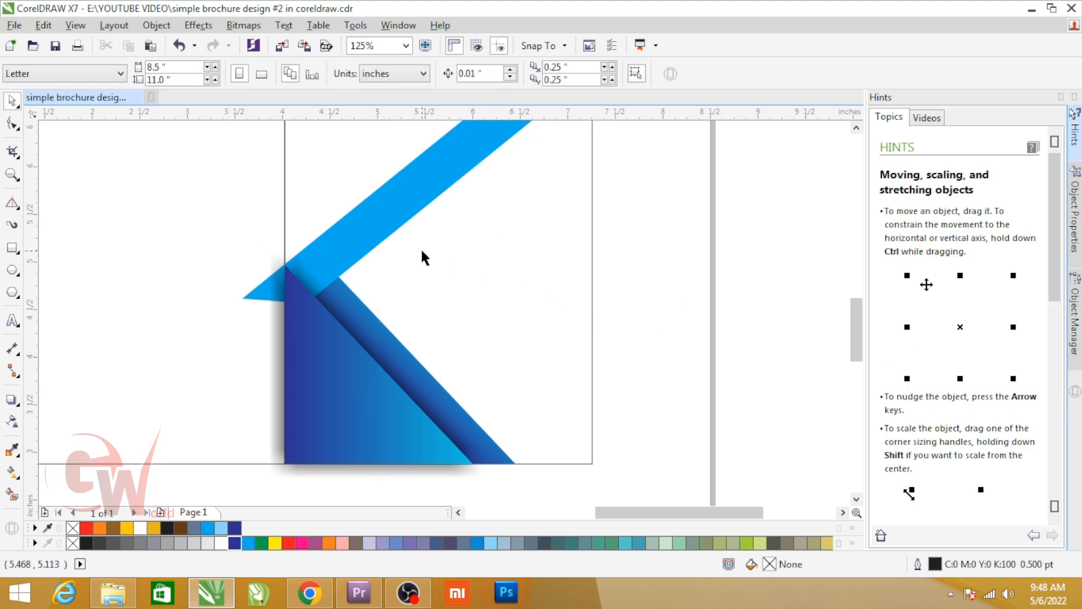
# Step: Draw a rectangle about 1.62 by 0.31 inches beside the triangles, convert it to curves and slant its right end
pyautogui.scroll(-2, 421, 248)
pyautogui.scroll(2, 432, 243)
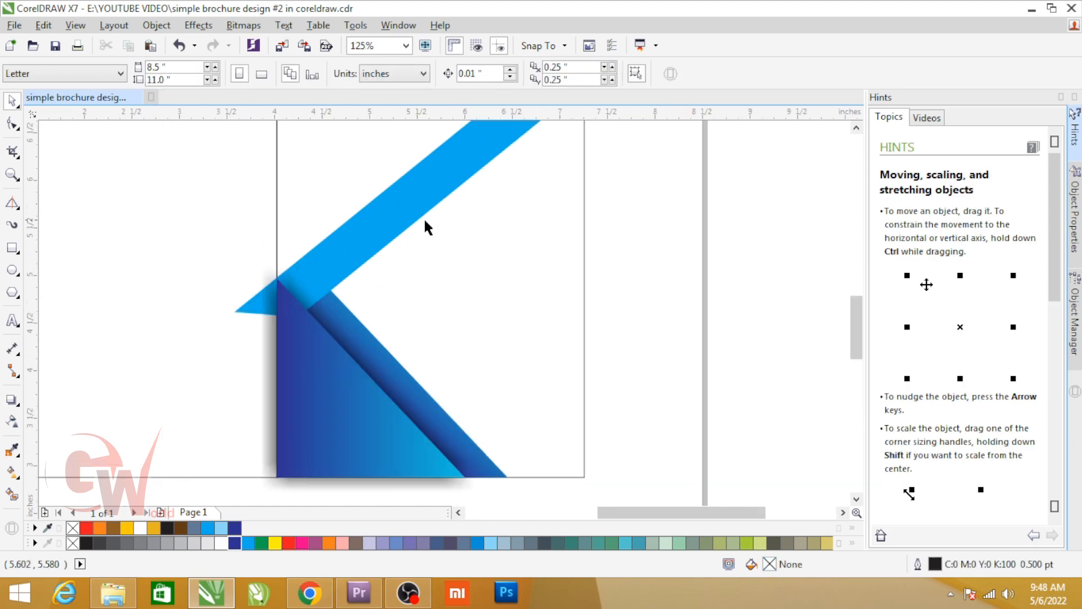
pyautogui.scroll(-2, 426, 227)
pyautogui.scroll(2, 462, 248)
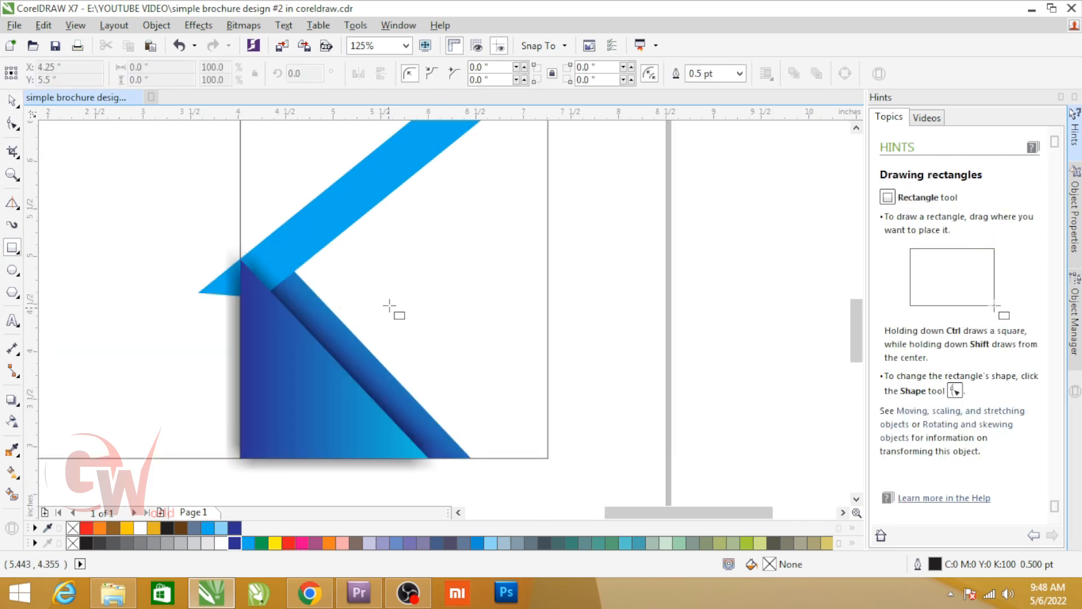
pyautogui.moveTo(364, 291)
pyautogui.mouseDown()
pyautogui.moveTo(519, 341)
pyautogui.moveTo(518, 320)
pyautogui.mouseUp()
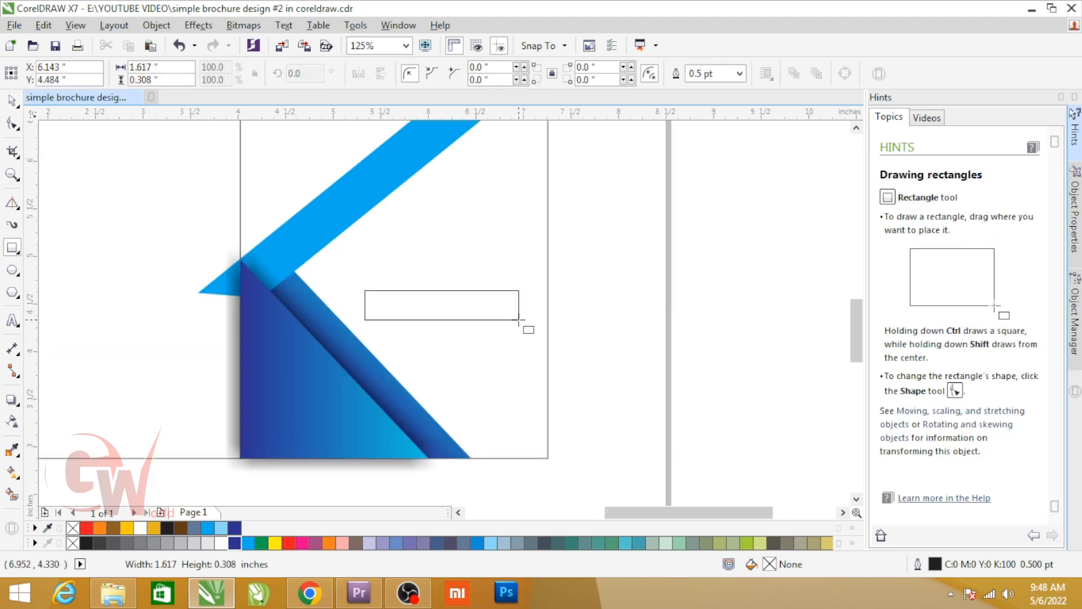
pyautogui.press('space')
pyautogui.hotkey('ctrl', 'q')
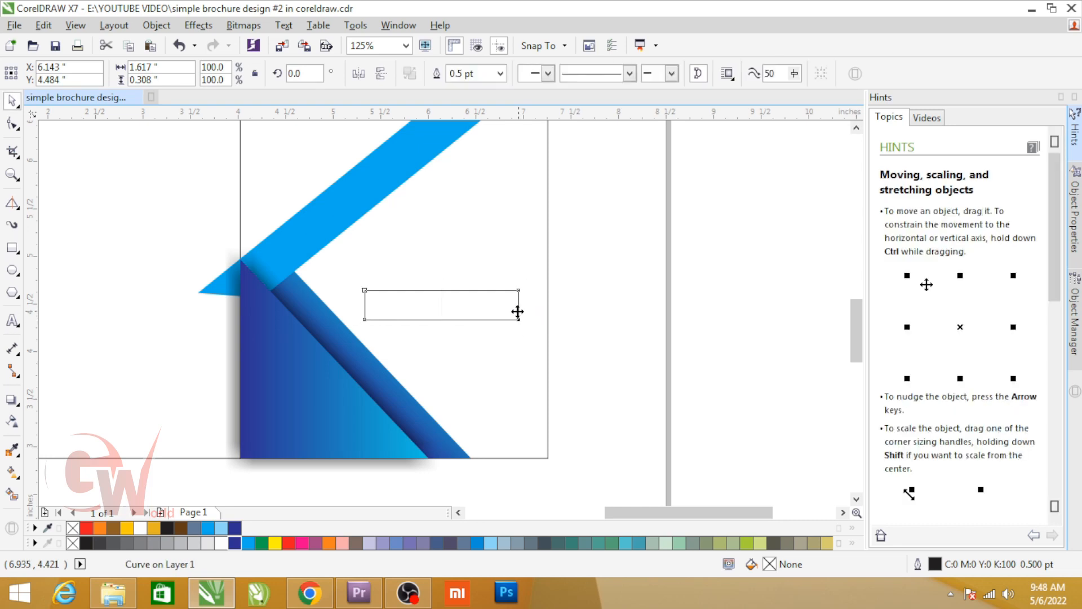
pyautogui.press('F10')
pyautogui.moveTo(518, 291); pyautogui.dragTo(473, 290)
pyautogui.press('space')
# Step: Flatten the slanted bar to about 0.21 inches high and move its upper-right node slightly outward to shorten the slant
pyautogui.scroll(1, 448, 308)
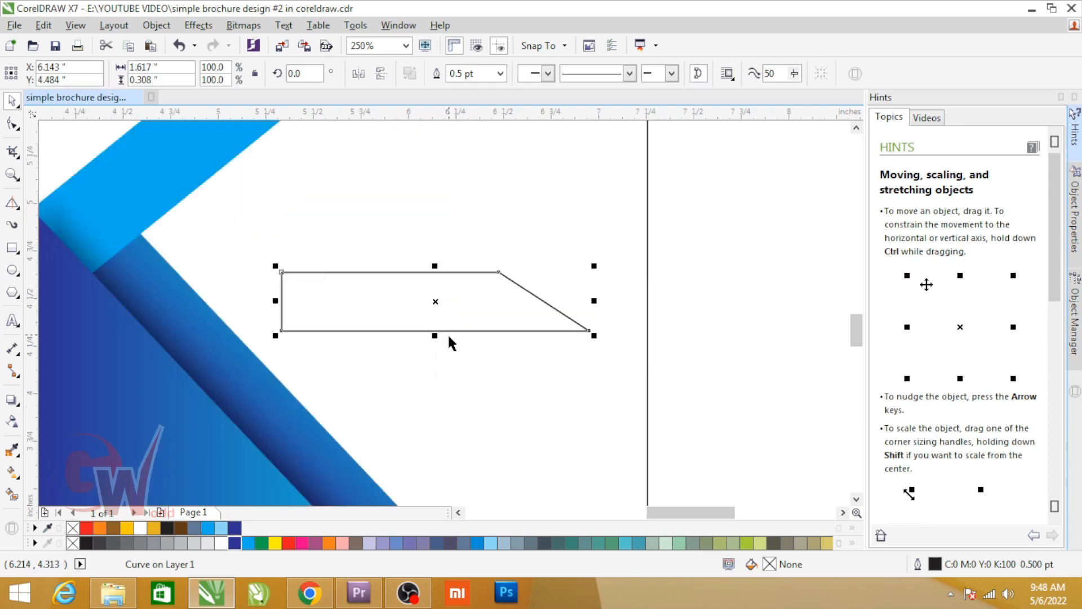
pyautogui.moveTo(435, 332); pyautogui.dragTo(418, 276)
pyautogui.press('F10')
pyautogui.moveTo(500, 249); pyautogui.dragTo(526, 248)
pyautogui.press('space')
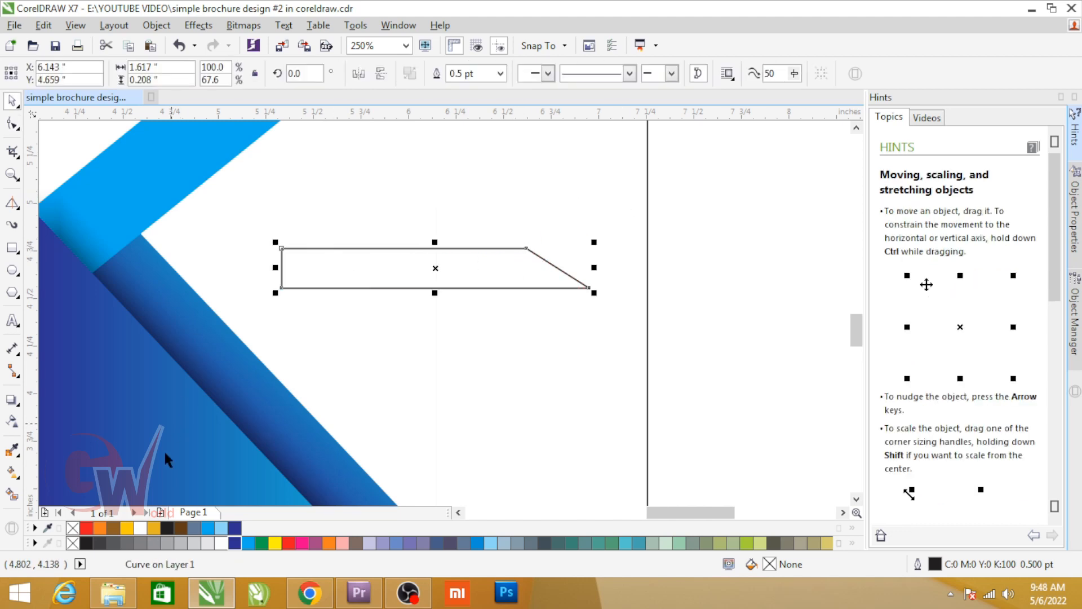
# Step: Fill the bar with blue (C100 M100) without an outline and stack two evenly spaced copies below it
pyautogui.click(239, 544)
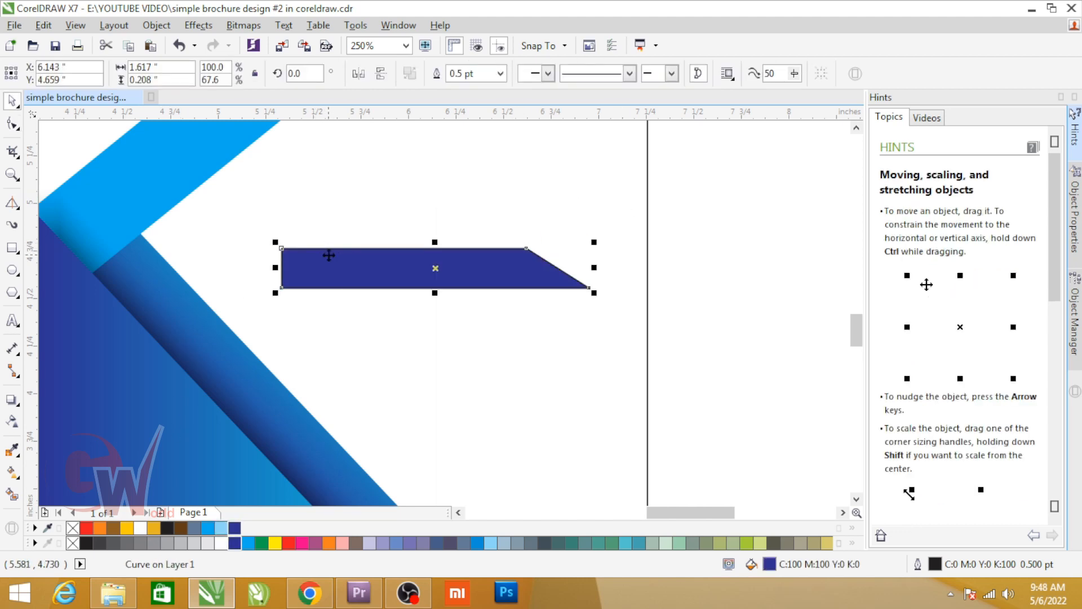
pyautogui.rightClick(72, 543)
pyautogui.moveTo(436, 286); pyautogui.dragTo(448, 342)
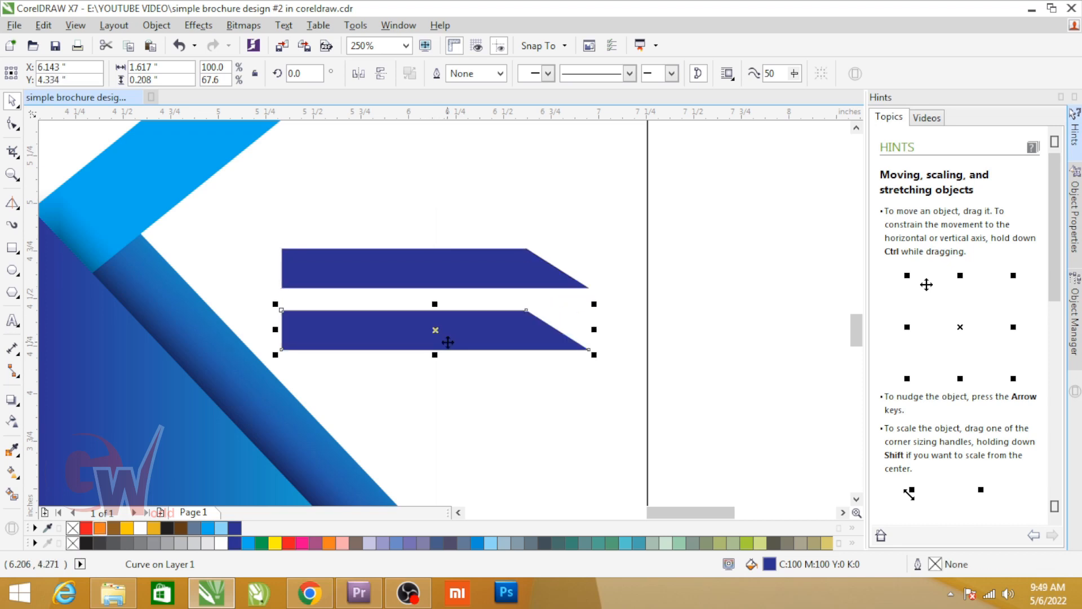
pyautogui.hotkey('ctrl', 'r')
# Step: Shift the three bars up slightly as a set and fill the middle bar with cyan (C100)
pyautogui.moveTo(664, 197); pyautogui.dragTo(178, 482)
pyautogui.moveTo(496, 333); pyautogui.dragTo(491, 310)
pyautogui.click(458, 316)
pyautogui.click(249, 542)
pyautogui.scroll(-4, 446, 270)
pyautogui.click(501, 268)
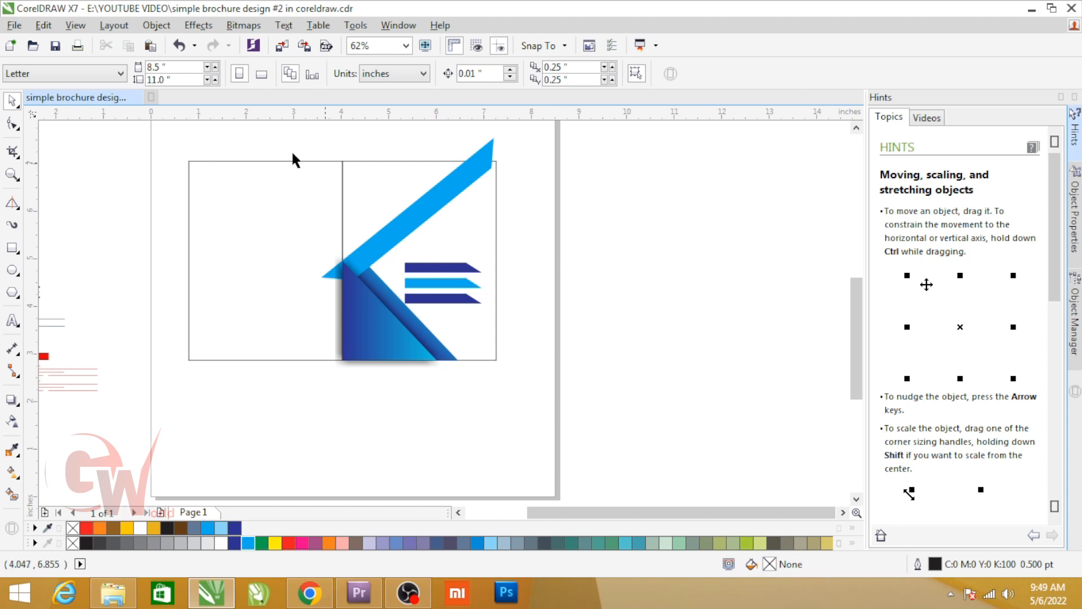
# Step: Move the "New Brochure HEADLINE" text group from the pasteboard to the upper-left of the right-hand panel, centred about X 5.18, Y 6.28 inches
pyautogui.scroll(-2, 104, 291)
pyautogui.moveTo(62, 204); pyautogui.dragTo(361, 244)
pyautogui.press('z')
pyautogui.moveTo(119, 198); pyautogui.dragTo(476, 343)
pyautogui.press('space')
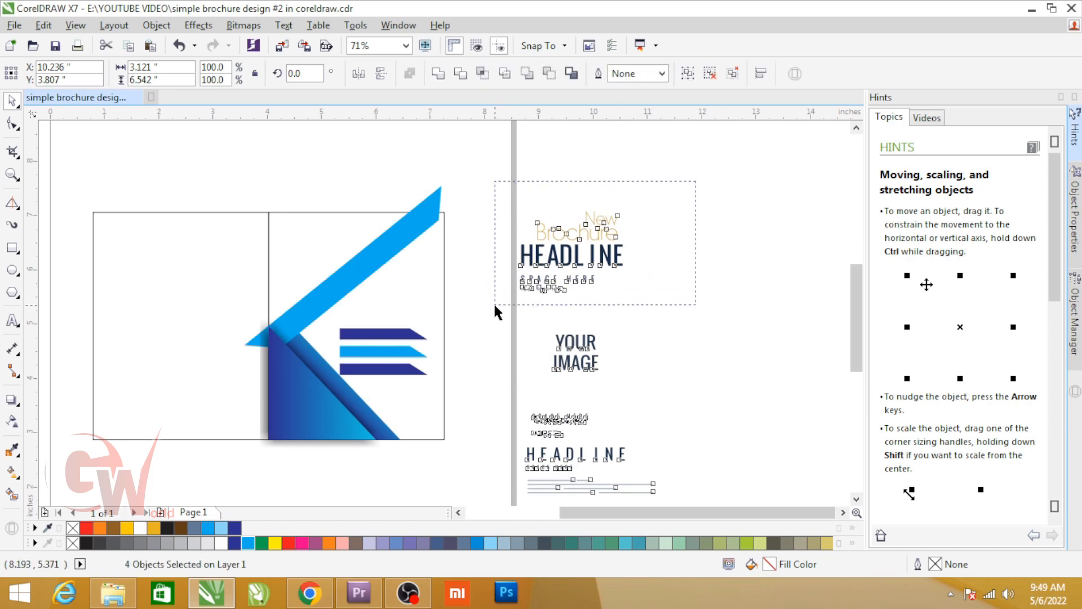
pyautogui.moveTo(495, 304); pyautogui.dragTo(495, 304)
pyautogui.moveTo(536, 266); pyautogui.dragTo(389, 295)
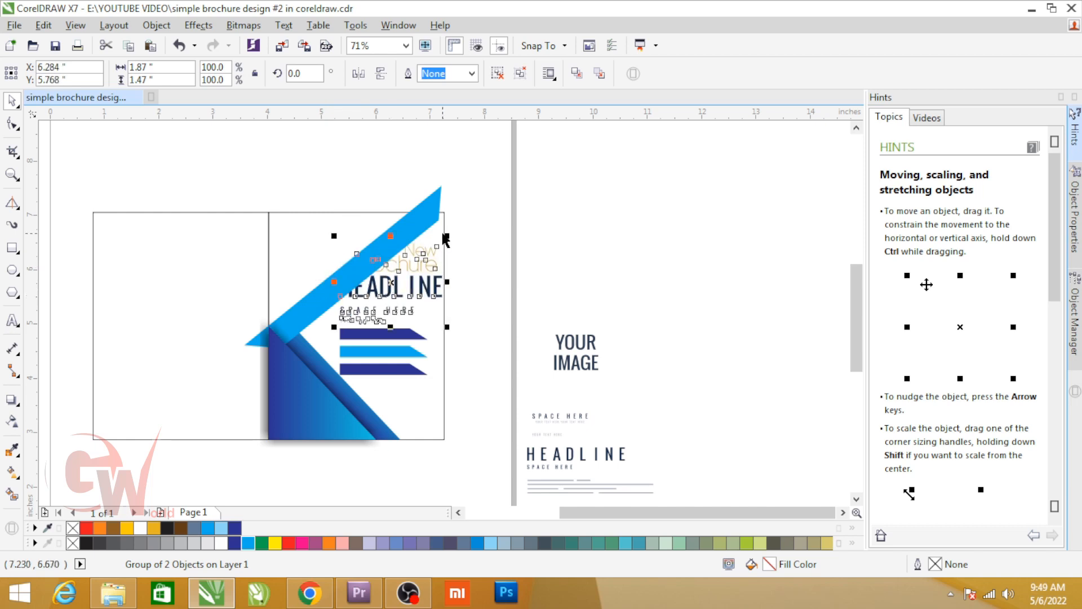
pyautogui.hotkey('ctrl', 'z')
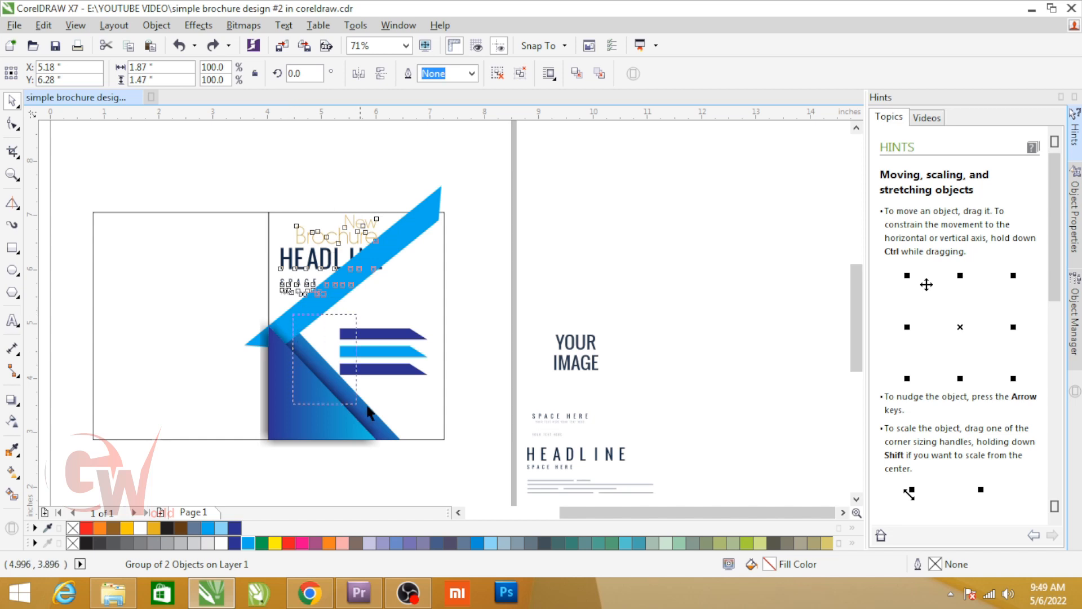
# Step: Select the cyan strip and both triangles without the text or bars, and move them straight down a little
pyautogui.moveTo(423, 430); pyautogui.dragTo(423, 431)
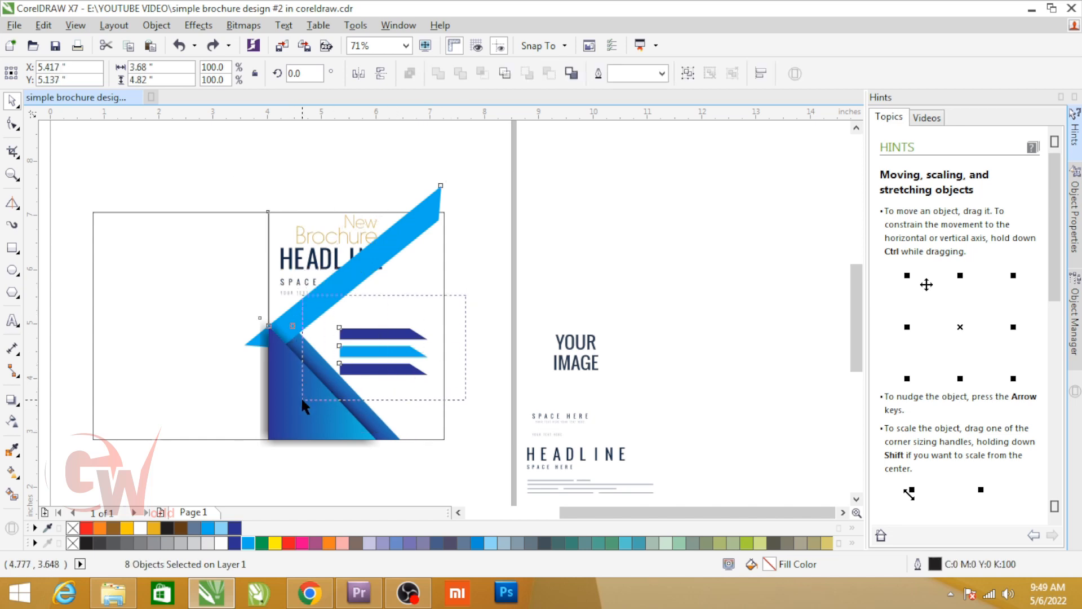
pyautogui.moveTo(302, 400); pyautogui.dragTo(303, 400)
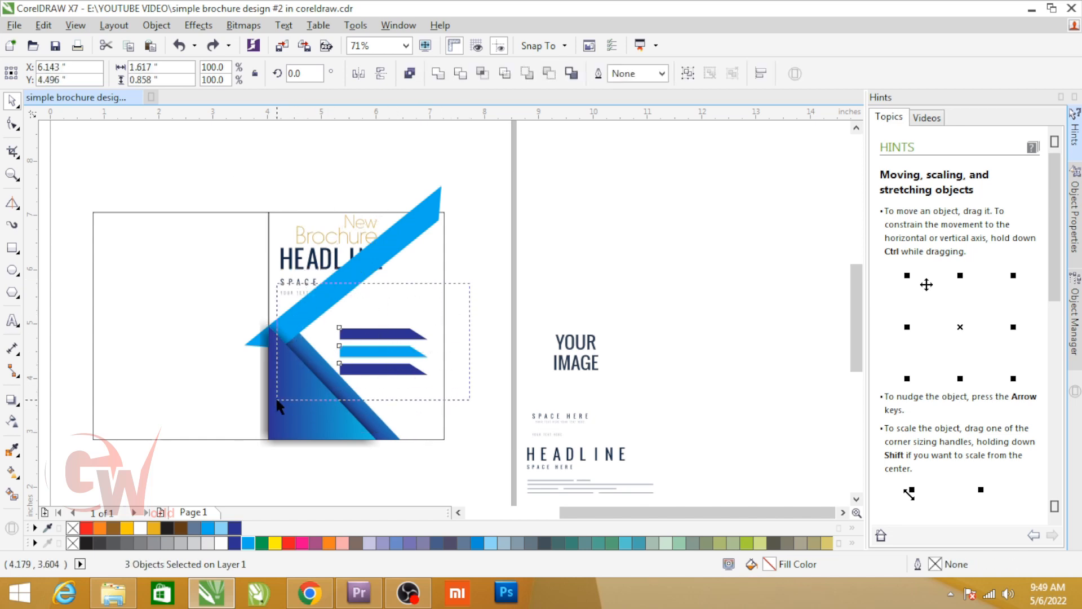
pyautogui.moveTo(320, 392); pyautogui.dragTo(320, 392)
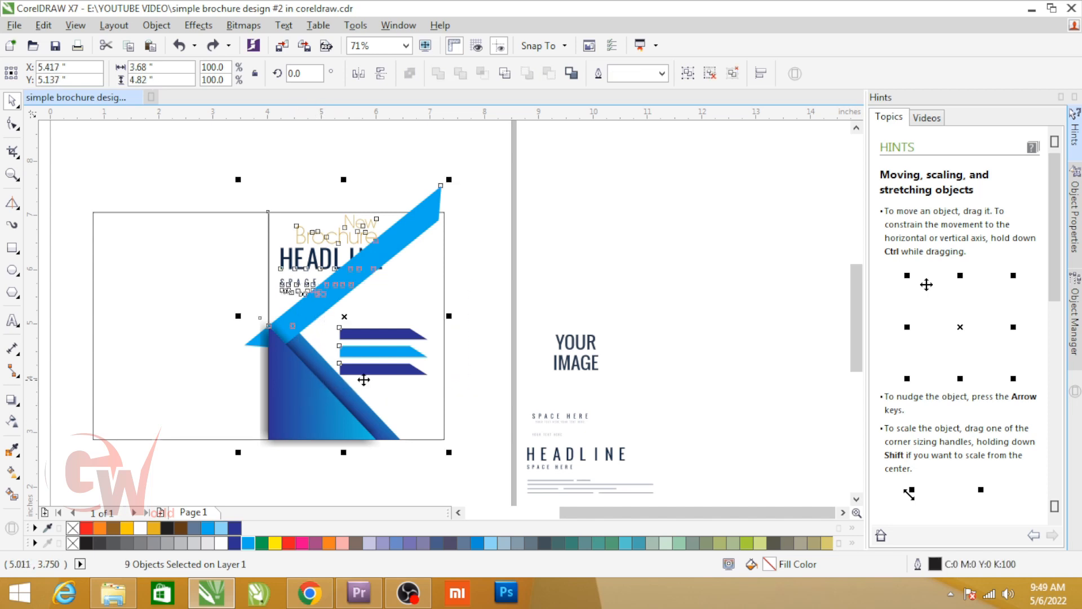
pyautogui.moveTo(499, 299); pyautogui.dragTo(362, 364)
pyautogui.keyDown('shift'); pyautogui.click(376, 274); pyautogui.keyUp('shift')
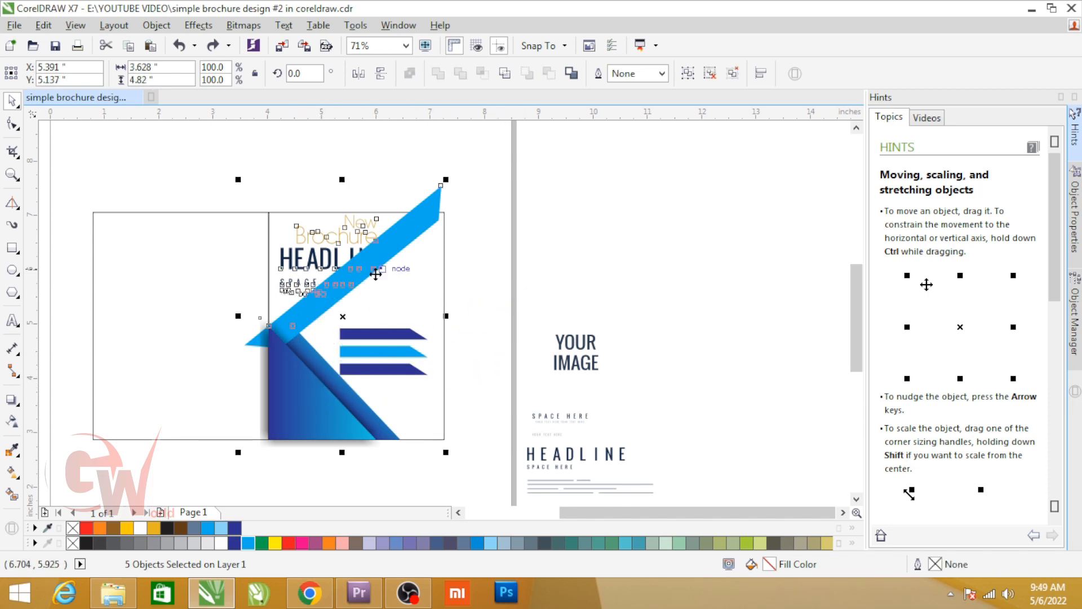
pyautogui.keyDown('shift'); pyautogui.click(359, 243); pyautogui.keyUp('shift')
pyautogui.moveTo(422, 221); pyautogui.dragTo(422, 240)
# Step: Scale the headline text group down to about 81% so it clears the diagonal strip
pyautogui.click(341, 269)
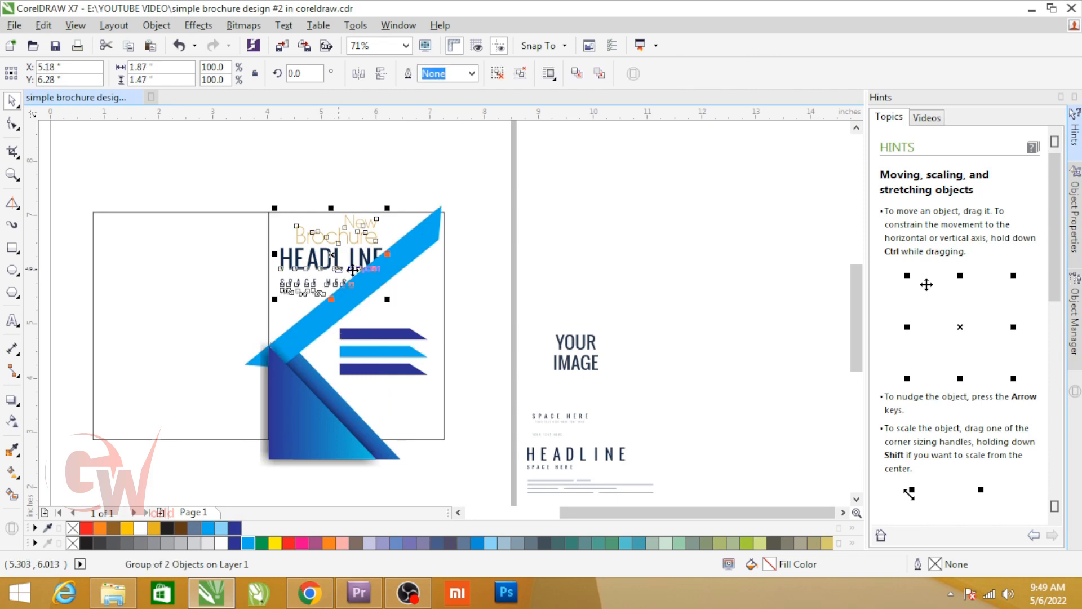
pyautogui.moveTo(385, 300); pyautogui.dragTo(407, 313)
pyautogui.scroll(3, 328, 269)
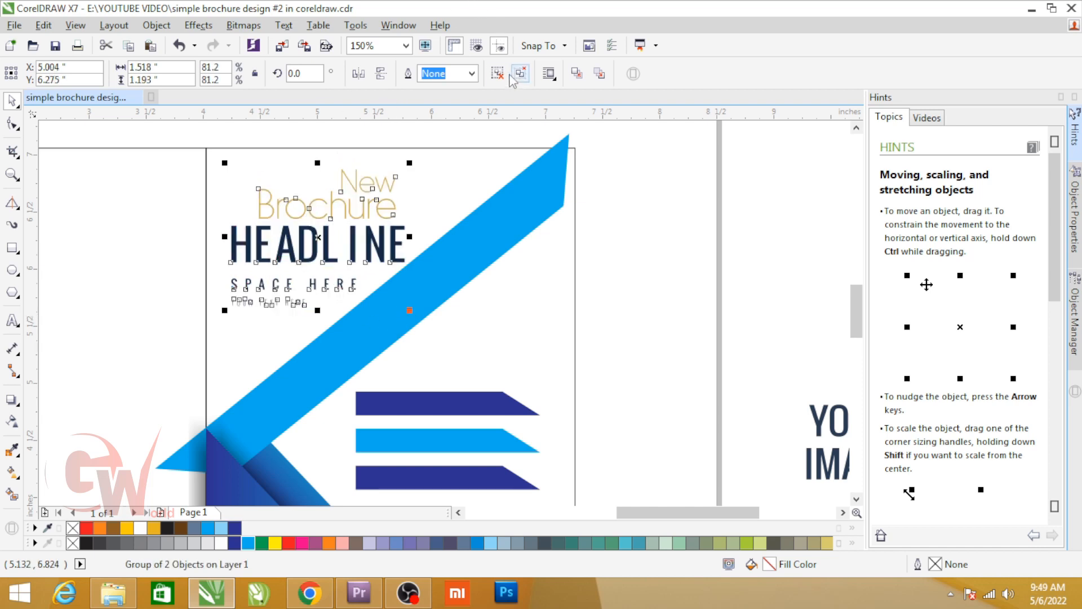
# Step: Ungroup the headline text and fill the words "New Brochure" with blue (C100 M100)
pyautogui.hotkey('ctrl', 'u')
pyautogui.moveTo(455, 138); pyautogui.dragTo(223, 241)
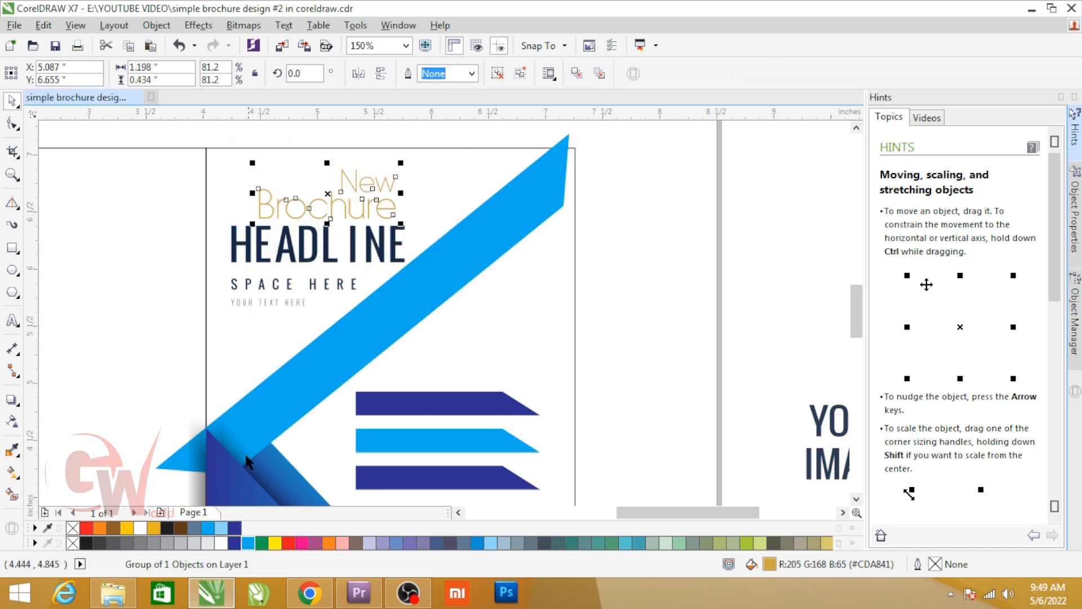
pyautogui.click(235, 543)
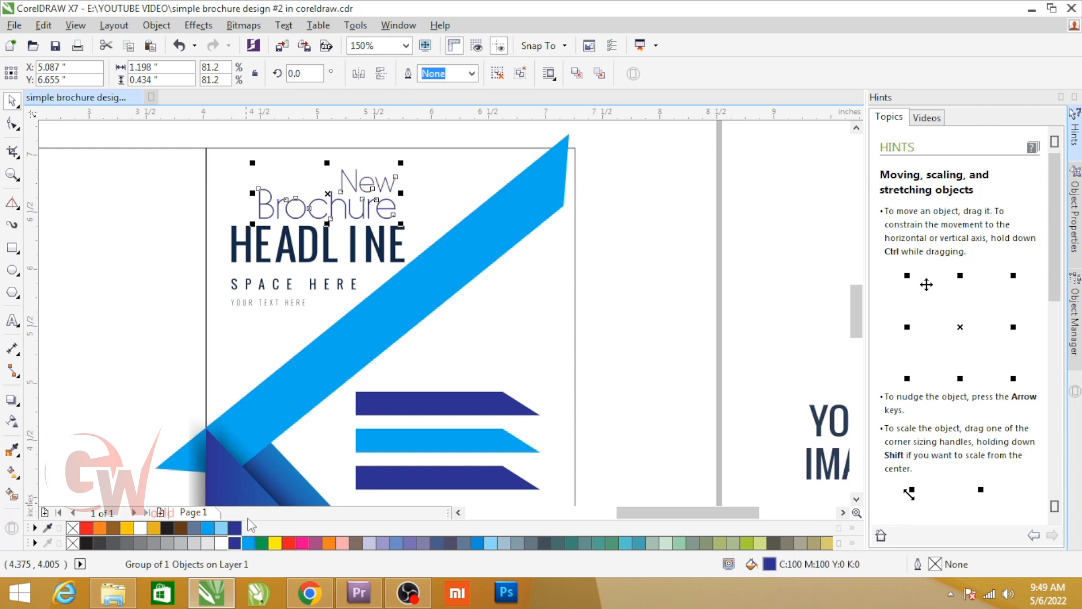
# Step: Fill only the word "HEADLINE" inside its group with cyan (C100)
pyautogui.click(356, 248)
pyautogui.keyDown('ctrl'); pyautogui.click(355, 249); pyautogui.keyUp('ctrl')
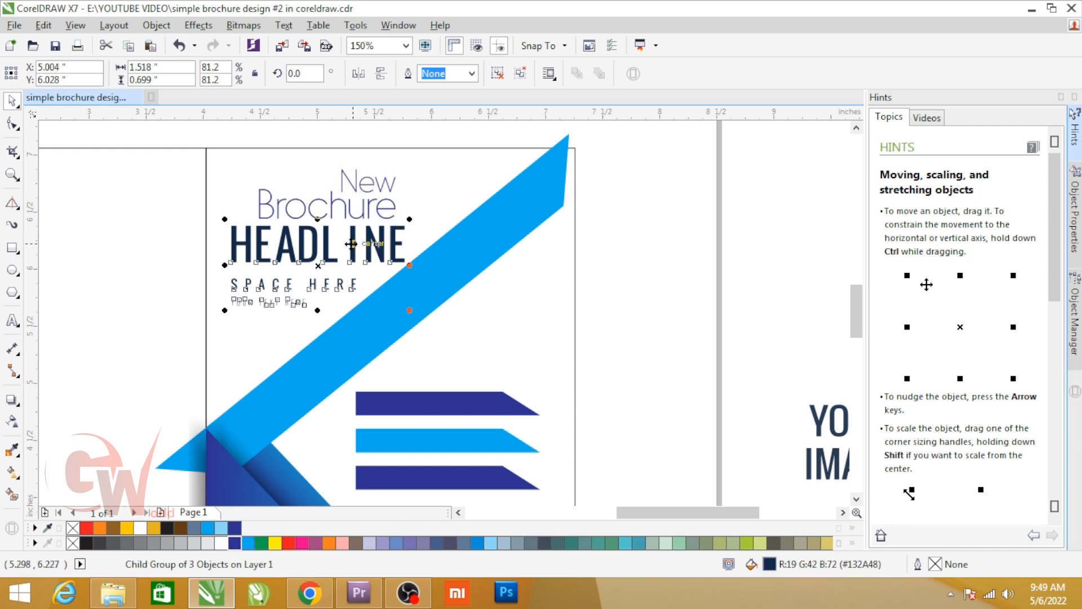
pyautogui.click(247, 544)
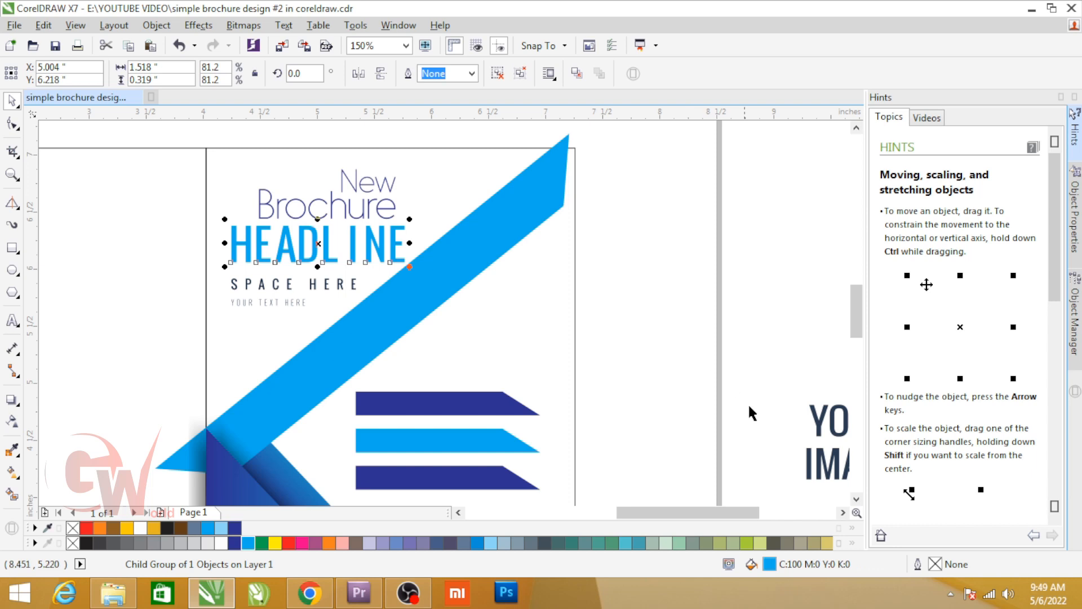
# Step: Set the fill of the word "HEADLINE" to a darker blue of about C91 M42 Y21 K1
pyautogui.doubleClick(769, 563)
pyautogui.moveTo(609, 291)
pyautogui.mouseDown()
pyautogui.moveTo(630, 295)
pyautogui.moveTo(630, 265)
pyautogui.moveTo(648, 257)
pyautogui.mouseUp()
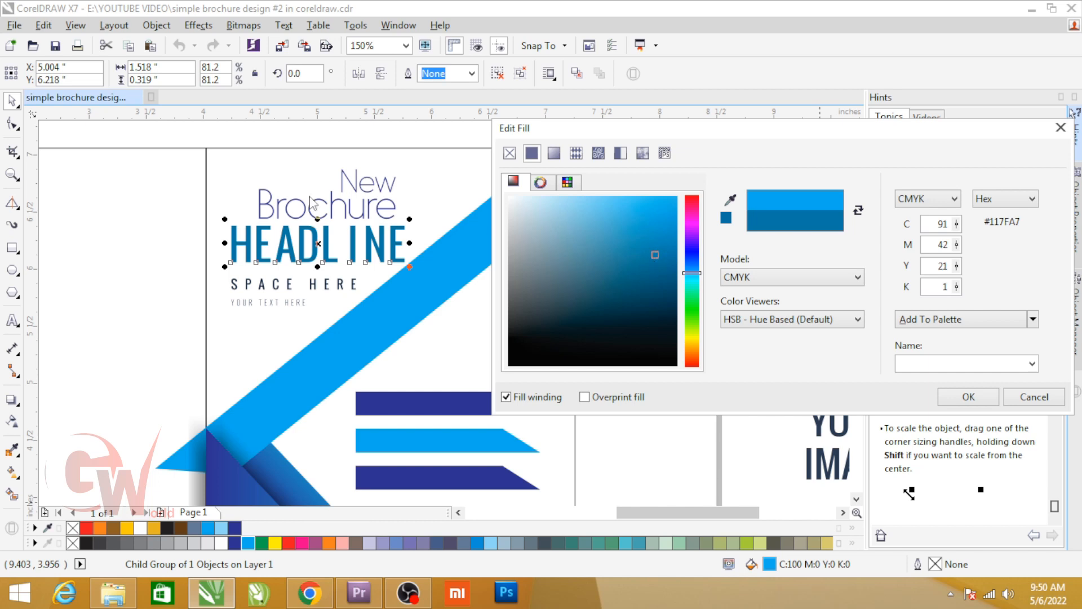
pyautogui.click(953, 396)
# Step: Fill the words "New Brochure" with black (K100)
pyautogui.click(365, 217)
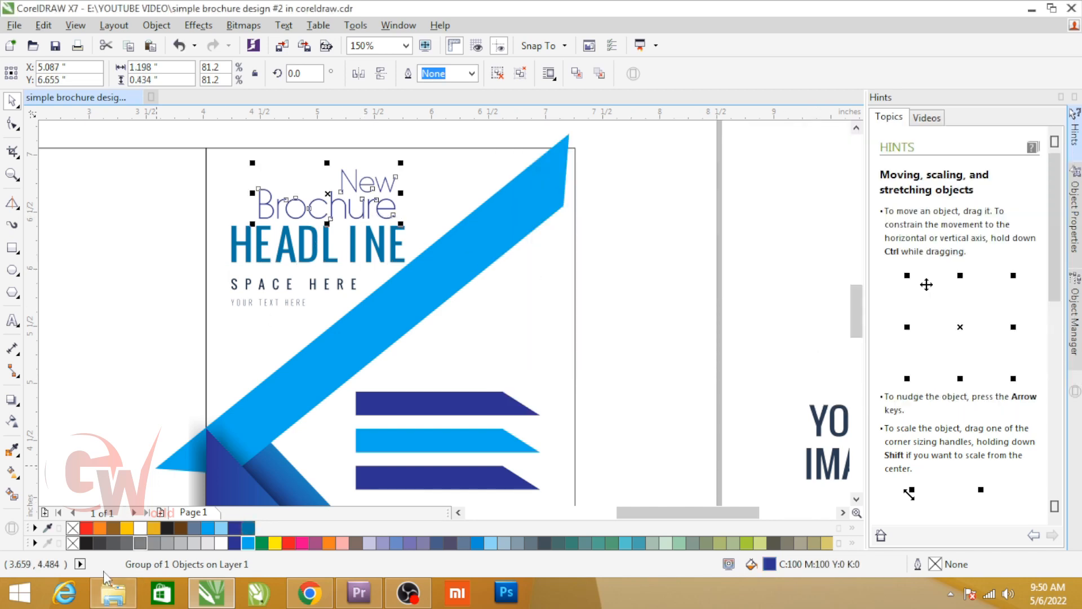
pyautogui.click(87, 544)
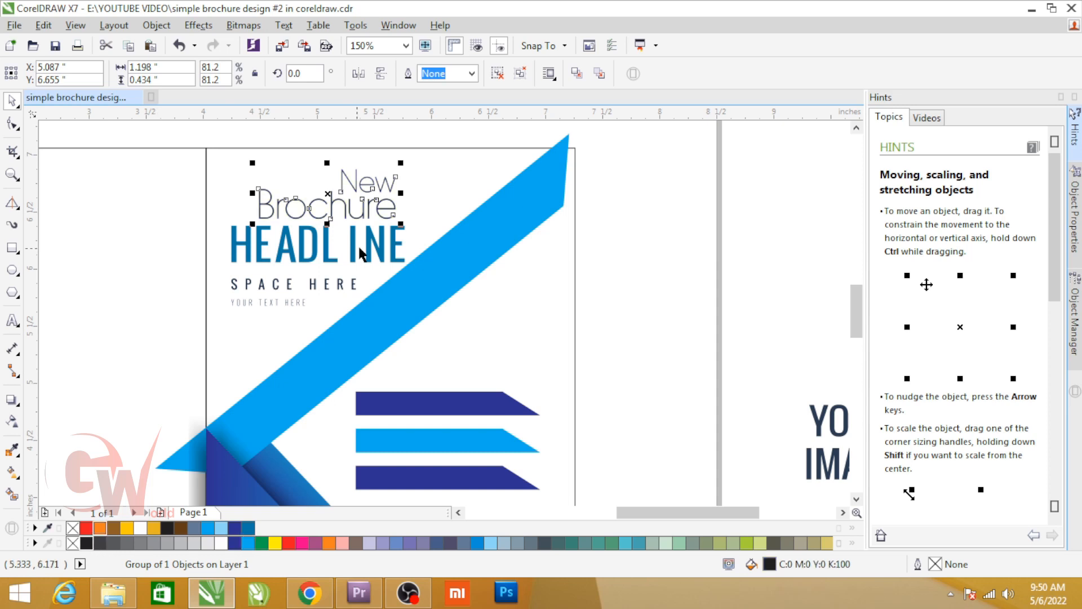
pyautogui.click(279, 289)
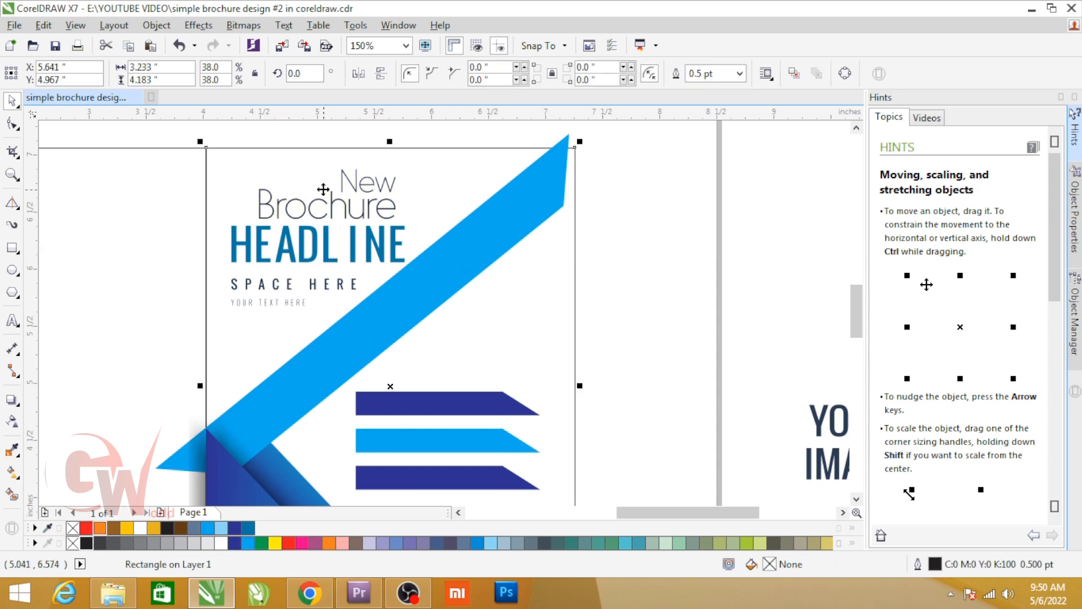
# Step: Select all nine artwork objects of the right-hand panel, leaving out the panel rectangle
pyautogui.scroll(-2, 376, 292)
pyautogui.moveTo(435, 232); pyautogui.dragTo(317, 413)
pyautogui.scroll(1, 443, 281)
pyautogui.scroll(1, 443, 282)
pyautogui.keyDown('shift'); pyautogui.click(351, 326); pyautogui.keyUp('shift')
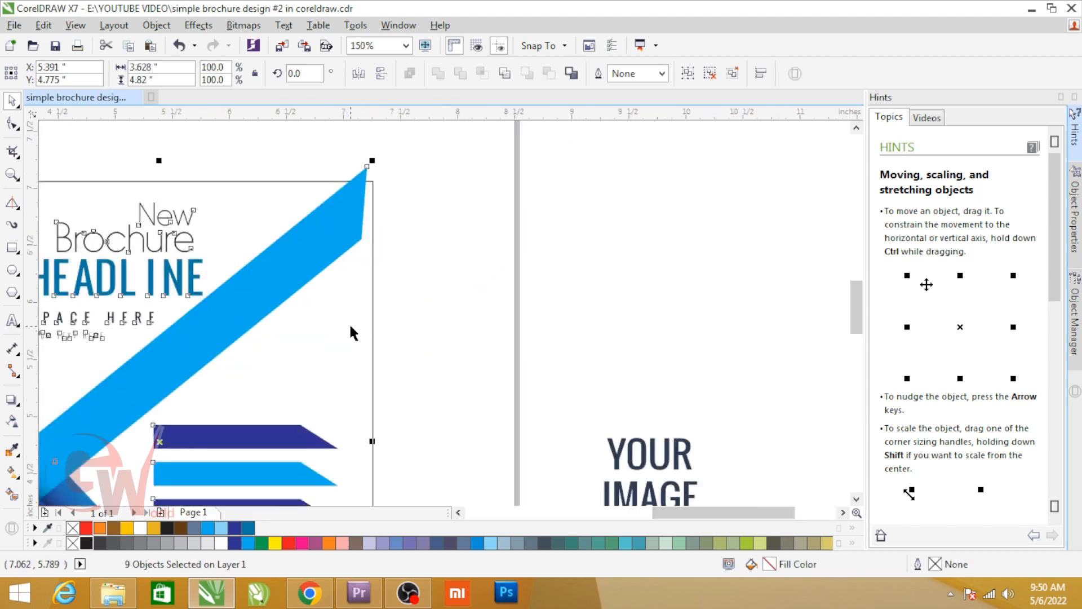
# Step: Try clipping the selected artwork into the right-hand panel rectangle, check the frame's contents, and undo the clipping
pyautogui.hotkey('ctrl', '1')
pyautogui.click(351, 326)
pyautogui.scroll(-2, 370, 281)
pyautogui.keyDown('ctrl'); pyautogui.click(347, 278); pyautogui.keyUp('ctrl')
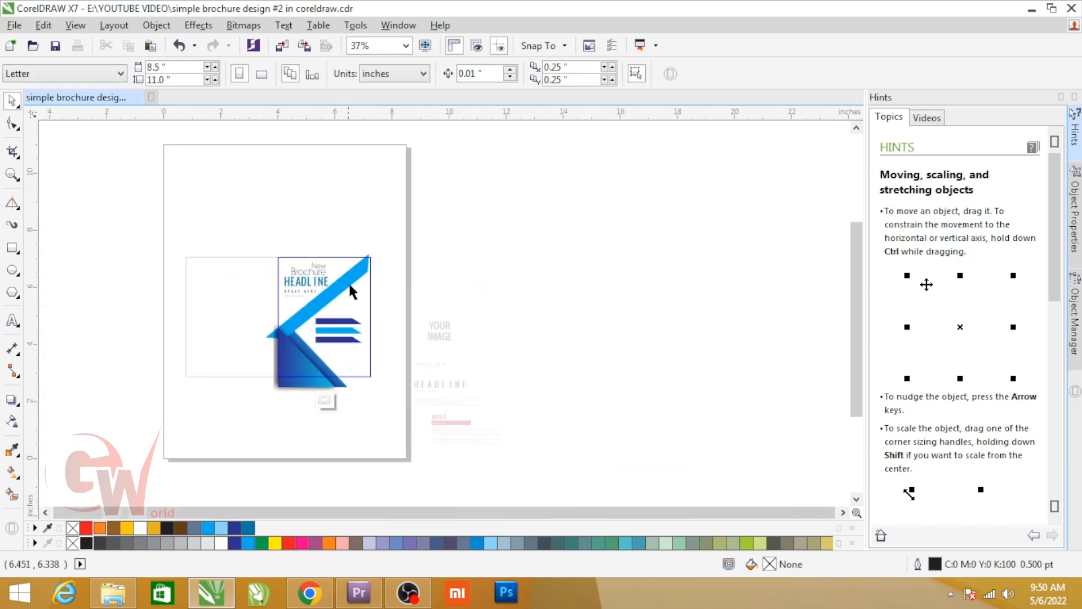
pyautogui.keyDown('ctrl'); pyautogui.click(390, 278); pyautogui.keyUp('ctrl')
pyautogui.hotkey('ctrl', 'z')
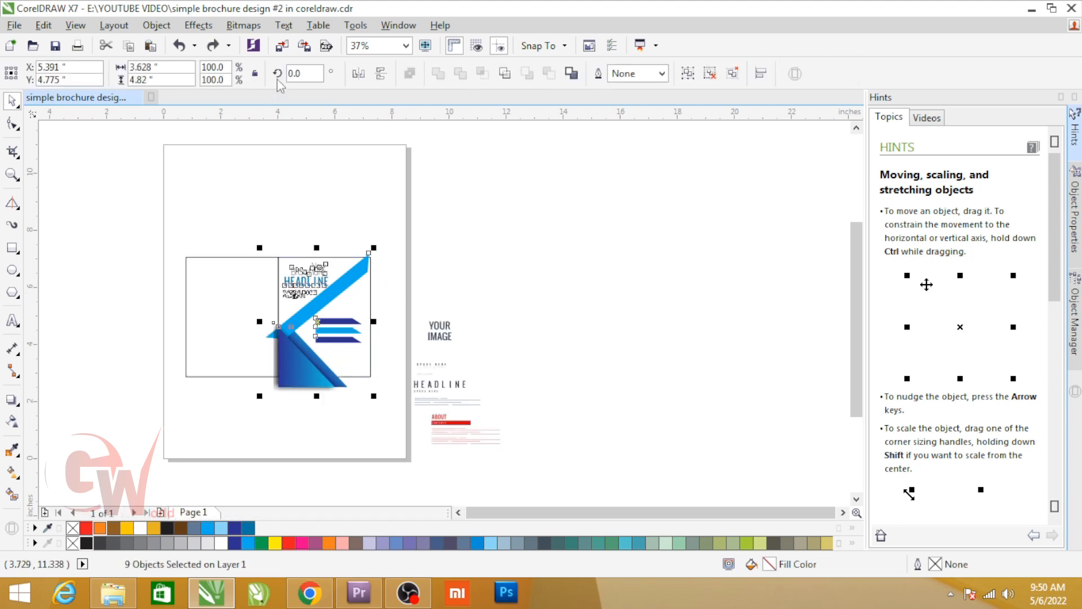
# Step: Place the selected artwork inside the right-hand panel rectangle as a PowerClip
pyautogui.click(156, 25)
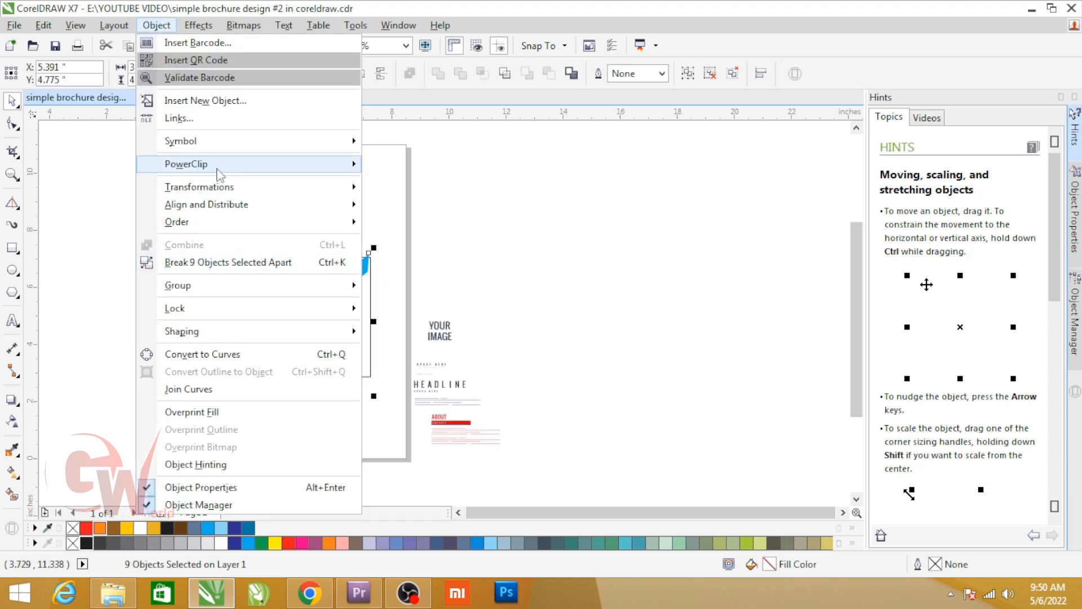
pyautogui.moveTo(232, 164)
pyautogui.click(415, 161)
pyautogui.click(360, 364)
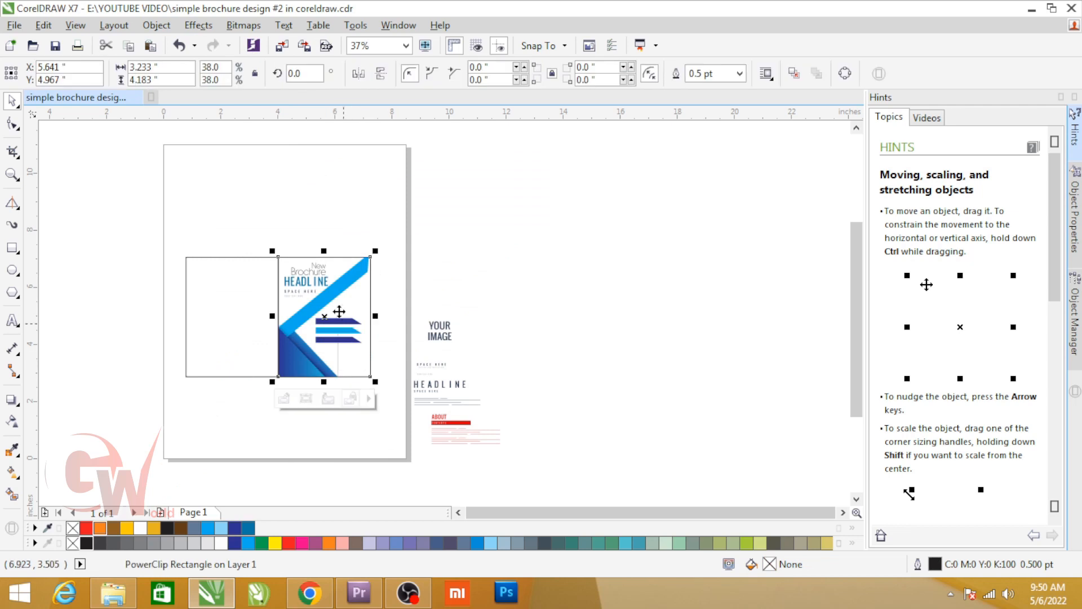
# Step: Edit the PowerClip contents and reshape the cyan strip's upper end so its lower corner node extends past the panel's right edge
pyautogui.scroll(2, 332, 320)
pyautogui.keyDown('ctrl'); pyautogui.click(344, 392); pyautogui.keyUp('ctrl')
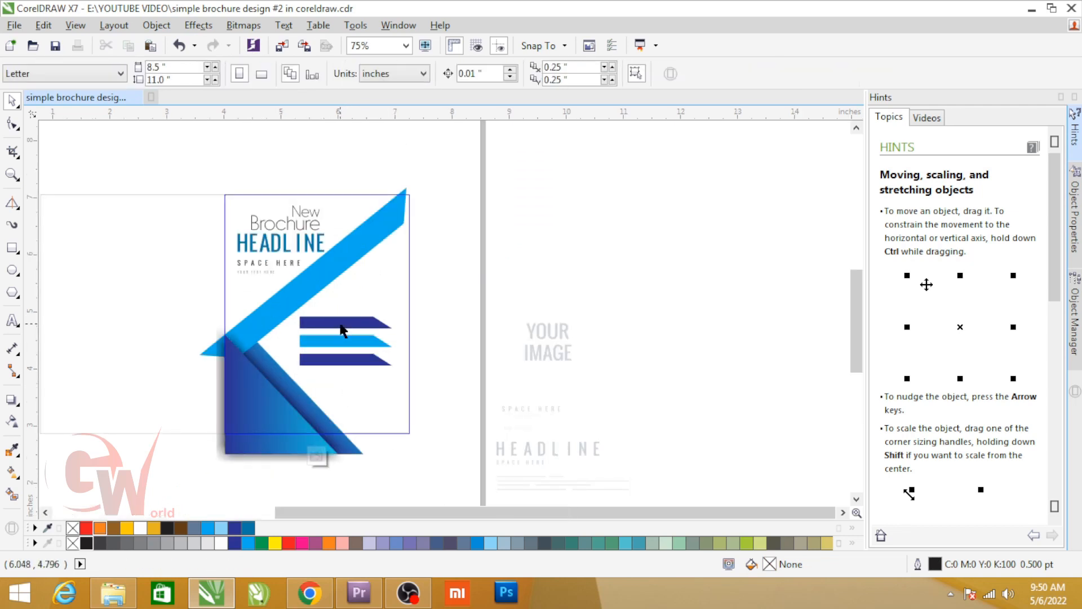
pyautogui.press('F10')
pyautogui.click(394, 223)
pyautogui.moveTo(405, 222); pyautogui.dragTo(431, 204)
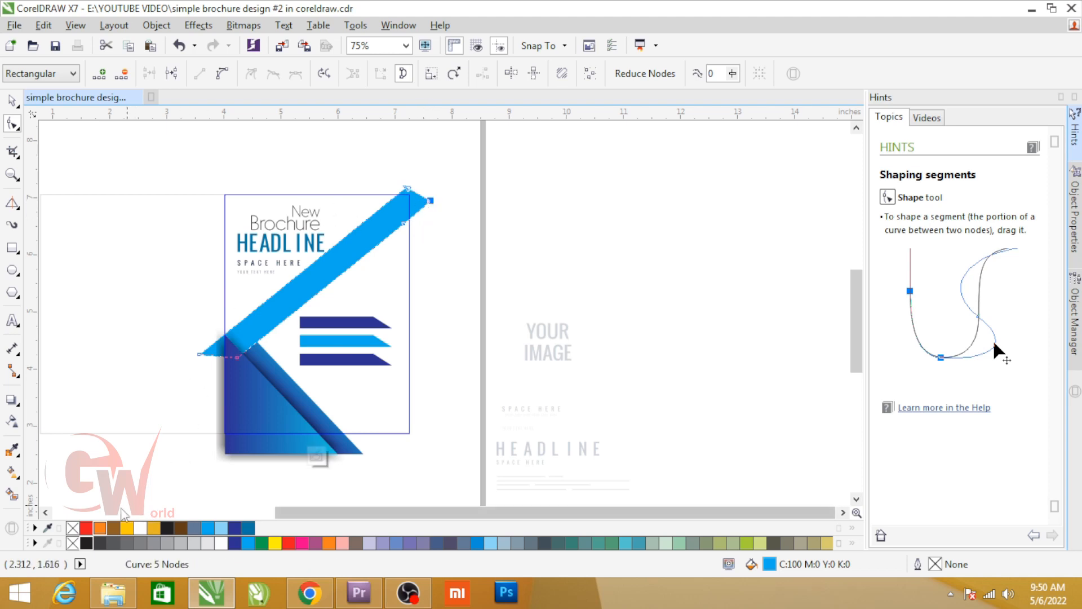
pyautogui.press('space')
pyautogui.click(316, 456)
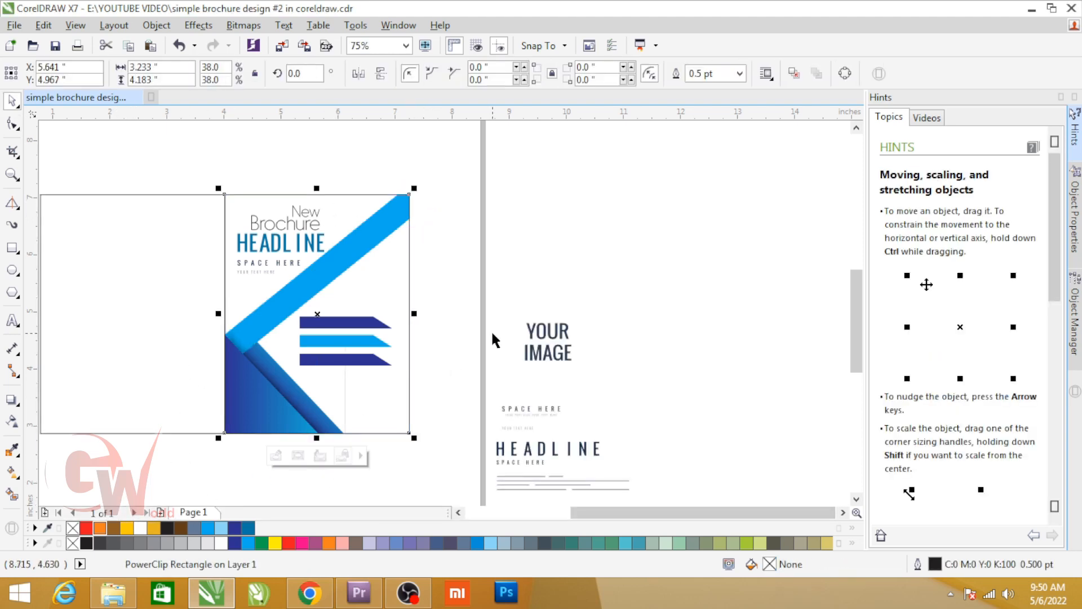
# Step: Move the "YOUR IMAGE" text into the lower right corner of the right-hand panel, below the slanted bars
pyautogui.scroll(-2, 393, 310)
pyautogui.scroll(2, 395, 313)
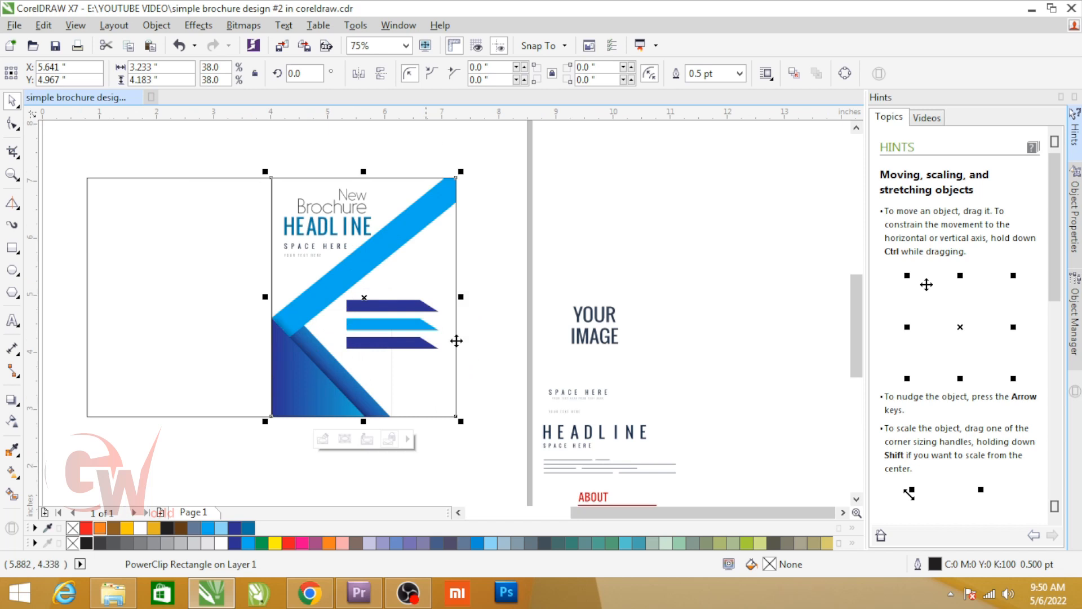
pyautogui.click(581, 346)
pyautogui.moveTo(590, 341); pyautogui.dragTo(410, 399)
pyautogui.click(604, 349)
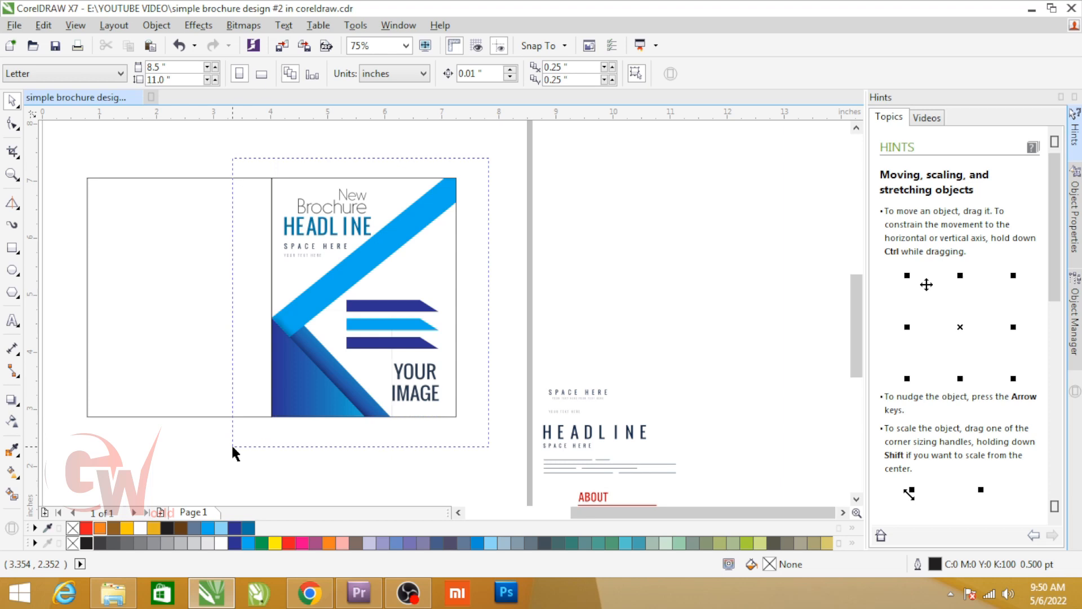
# Step: Delete the empty left panel rectangle and mirror a copy of the right-hand panel and its "YOUR IMAGE" text horizontally into its place
pyautogui.click(215, 346)
pyautogui.press('Delete')
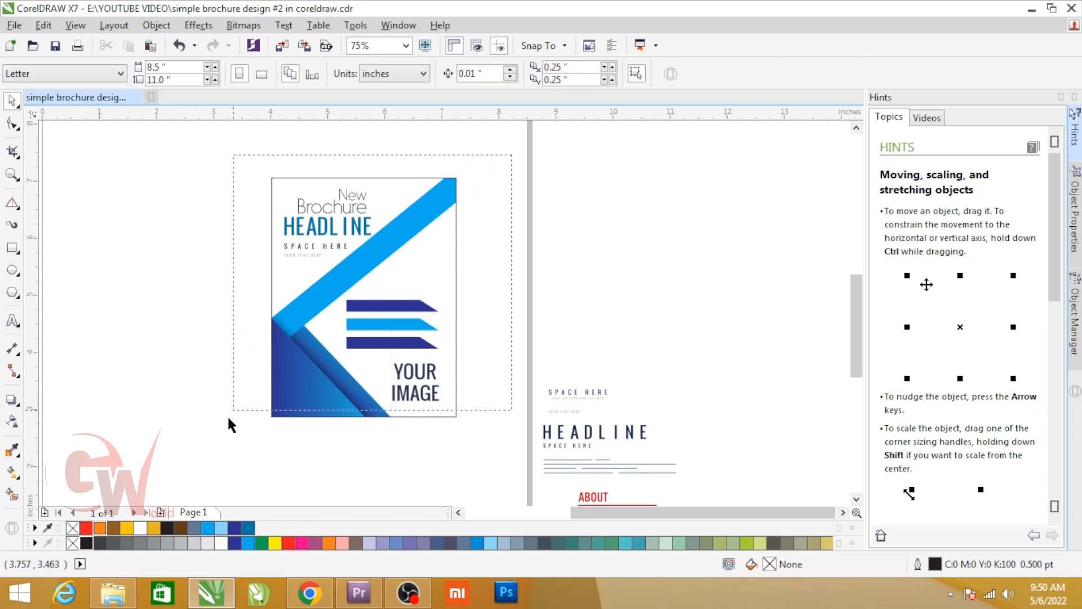
pyautogui.moveTo(229, 418); pyautogui.dragTo(228, 418)
pyautogui.moveTo(461, 297); pyautogui.dragTo(258, 342)
pyautogui.rightClick(258, 342)
pyautogui.click(527, 242)
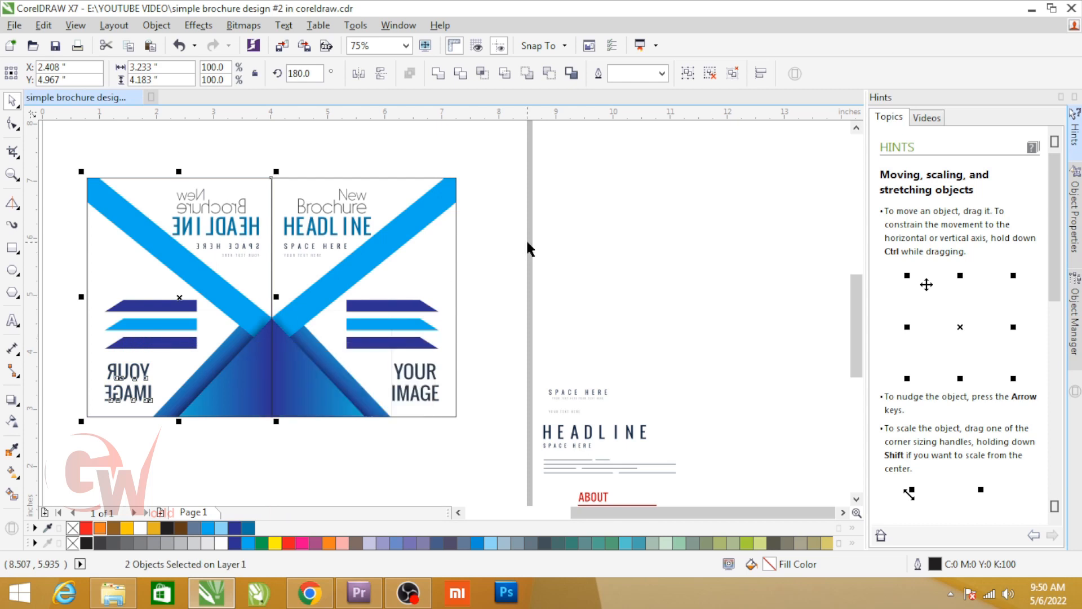
# Step: Delete the mirrored "YOUR IMAGE" text from the left-hand panel
pyautogui.moveTo(56, 267); pyautogui.dragTo(122, 341)
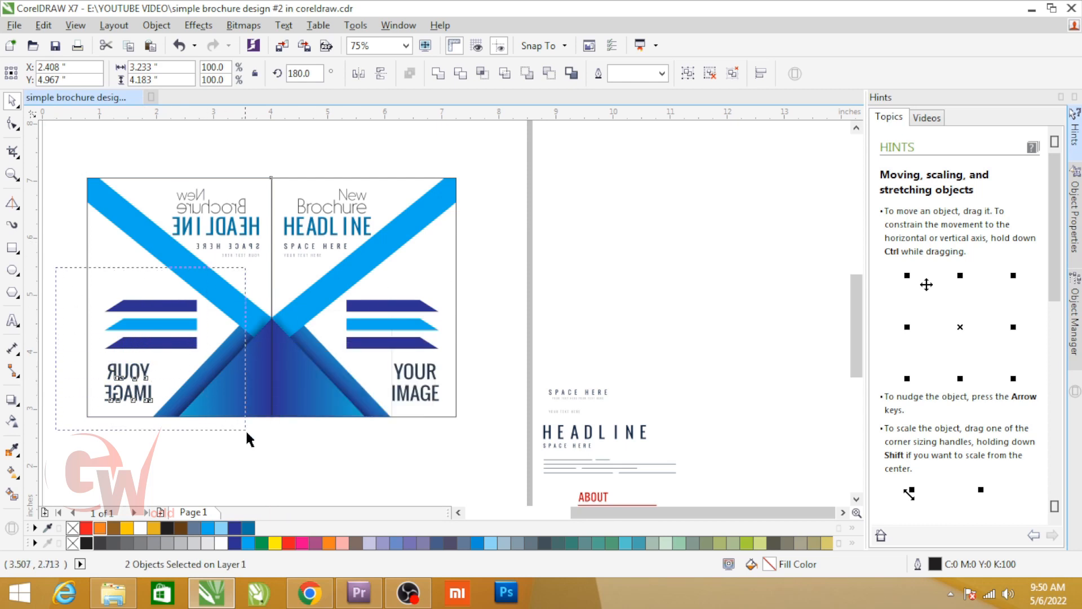
pyautogui.moveTo(245, 428); pyautogui.dragTo(245, 429)
pyautogui.press('Delete')
# Step: Open the left-hand panel's PowerClip contents and mirror the reversed headline text horizontally so it reads correctly
pyautogui.click(225, 249)
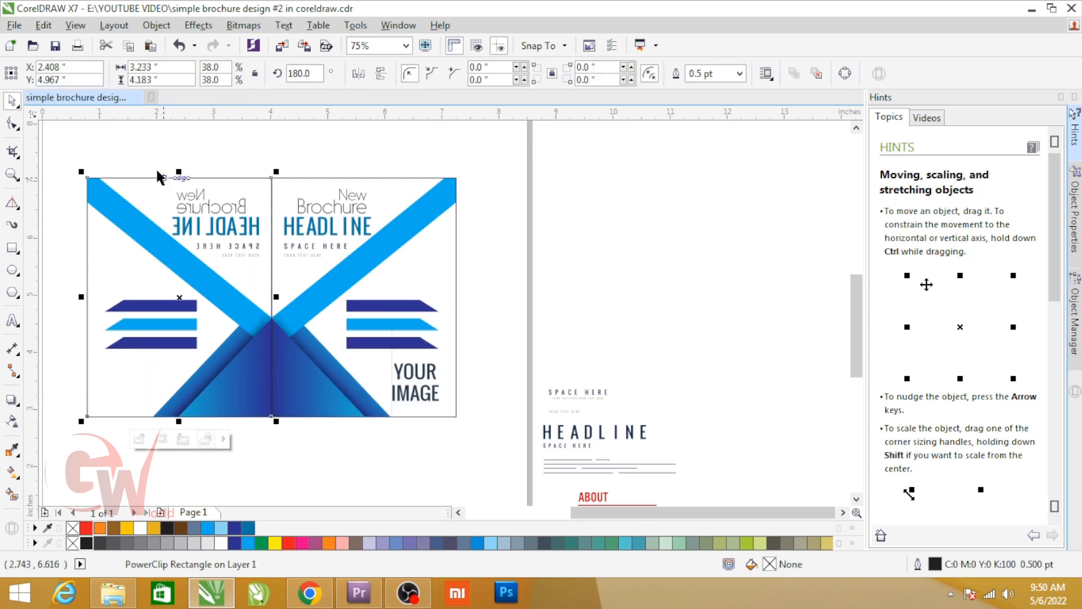
pyautogui.click(302, 258)
pyautogui.click(201, 222)
pyautogui.keyDown('ctrl'); pyautogui.click(164, 178); pyautogui.keyUp('ctrl')
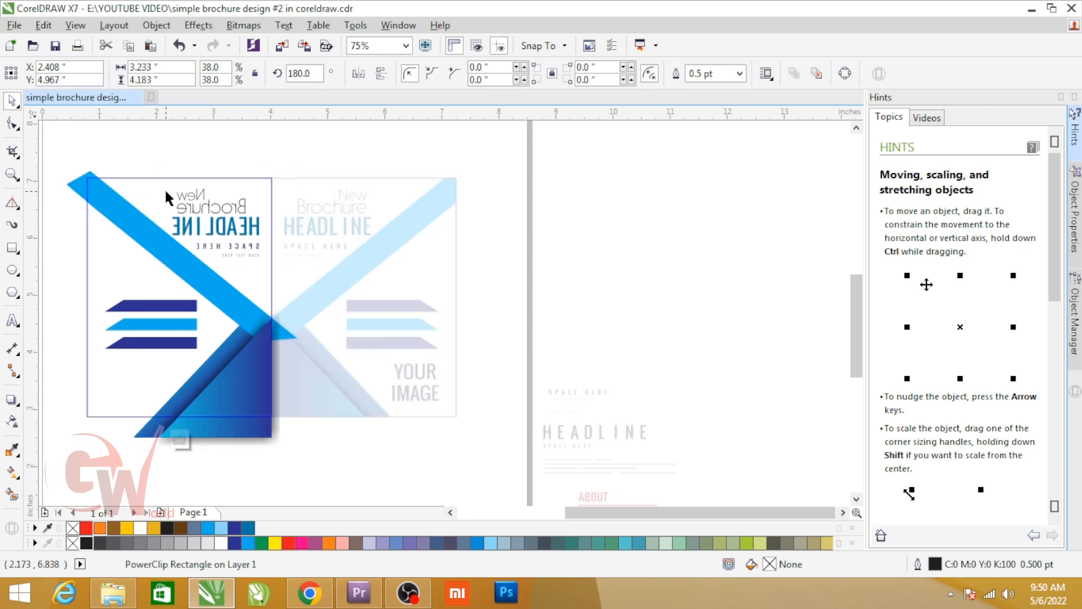
pyautogui.moveTo(165, 192); pyautogui.dragTo(314, 265)
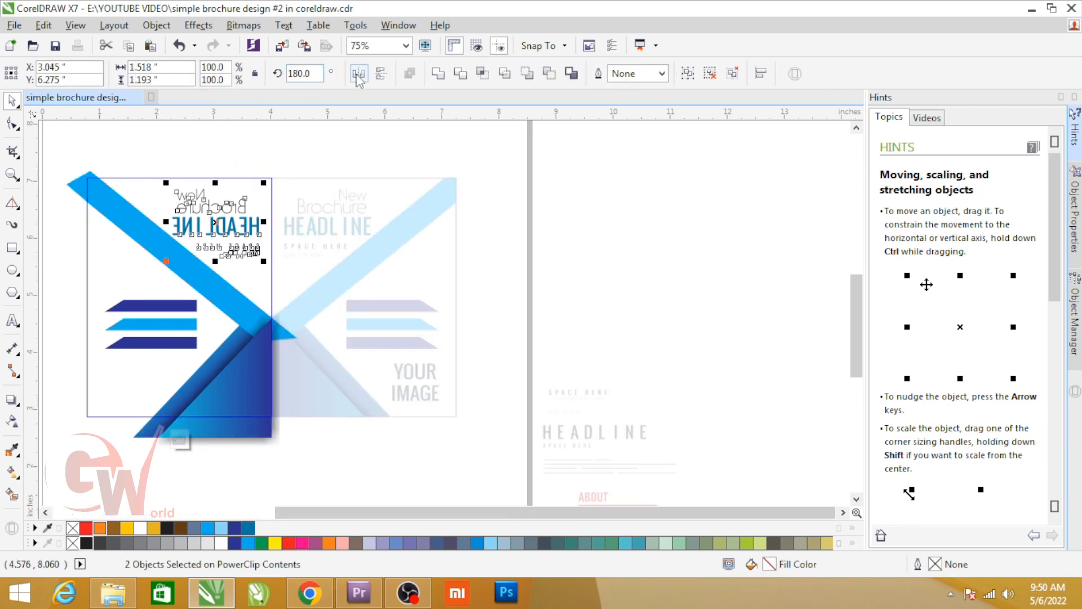
pyautogui.click(356, 74)
# Step: Delete the three slanted bars from the left-hand PowerClip and finish editing its contents
pyautogui.moveTo(126, 305); pyautogui.dragTo(128, 360)
pyautogui.press('Delete')
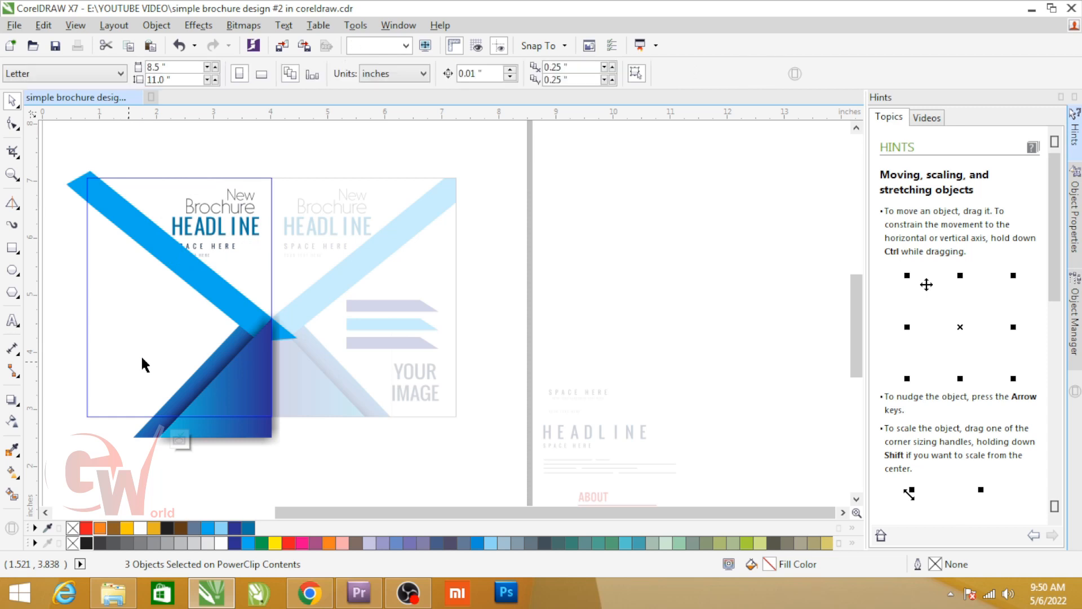
pyautogui.keyDown('ctrl'); pyautogui.click(373, 413); pyautogui.keyUp('ctrl')
# Step: Ungroup the red ABOUT text block, then group its ABOUT / CONTENTS heading in the left panel's lower left area
pyautogui.click(598, 495)
pyautogui.moveTo(599, 495); pyautogui.dragTo(624, 243)
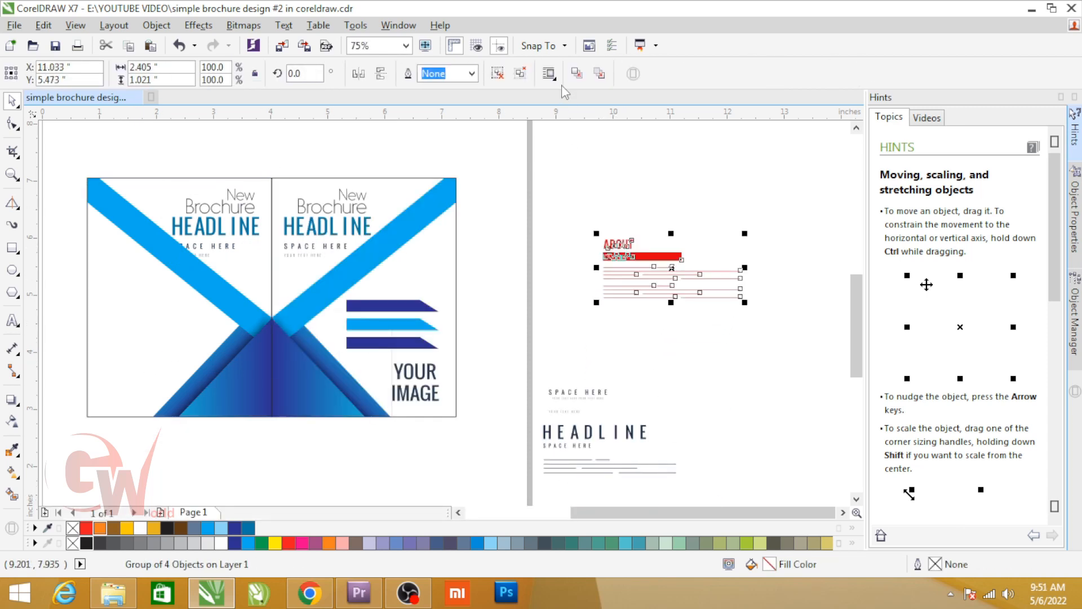
pyautogui.click(529, 74)
pyautogui.moveTo(536, 193); pyautogui.dragTo(133, 374)
pyautogui.hotkey('ctrl', 'g')
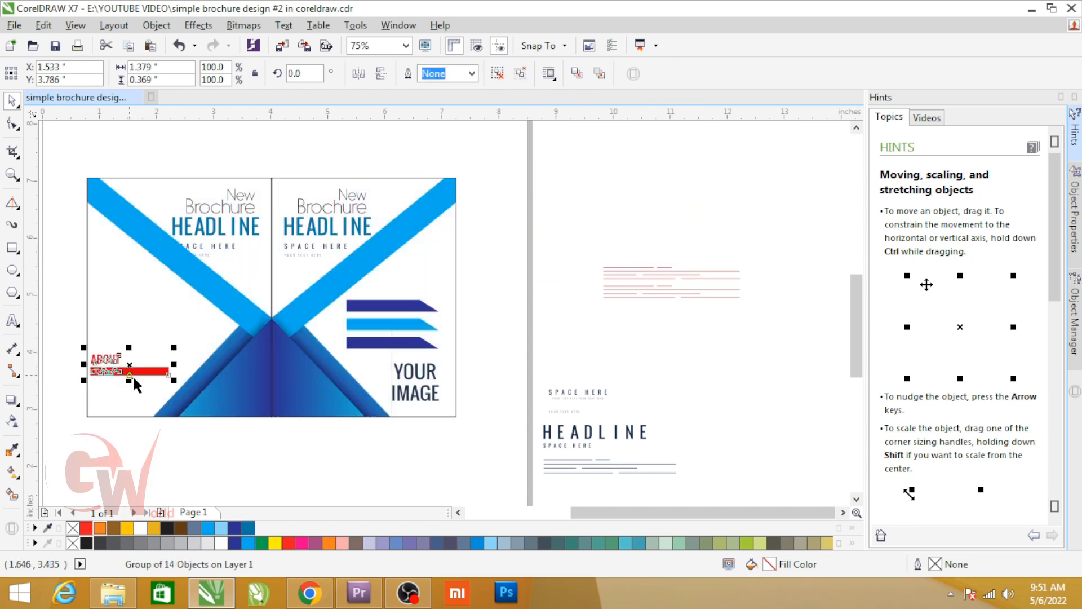
# Step: Move the ABOUT / CONTENTS heading slightly right and up, to about X 1.742 in, Y 3.885 in
pyautogui.scroll(2, 133, 374)
pyautogui.click(259, 313)
pyautogui.hotkey('ctrl', 'z')
pyautogui.scroll(-1, 326, 344)
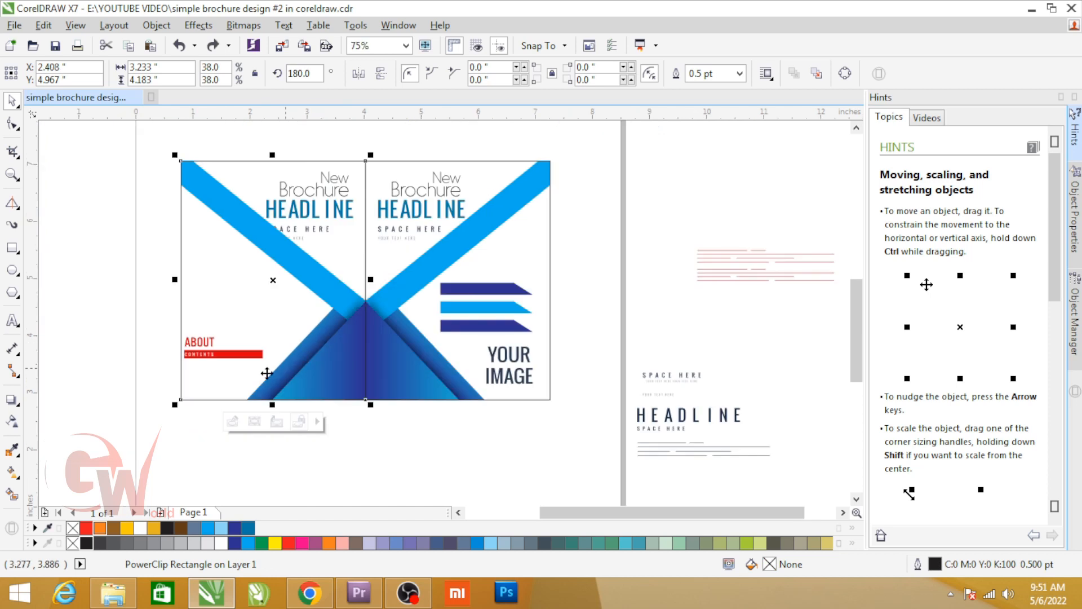
pyautogui.scroll(1, 158, 346)
pyautogui.moveTo(155, 292); pyautogui.dragTo(425, 374)
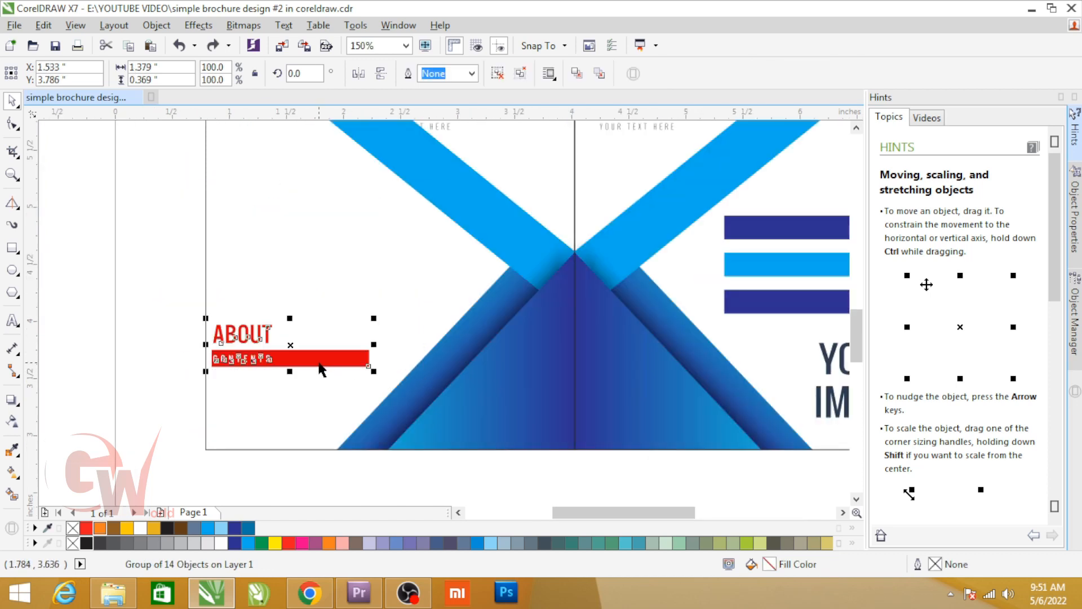
pyautogui.moveTo(317, 362); pyautogui.dragTo(338, 347)
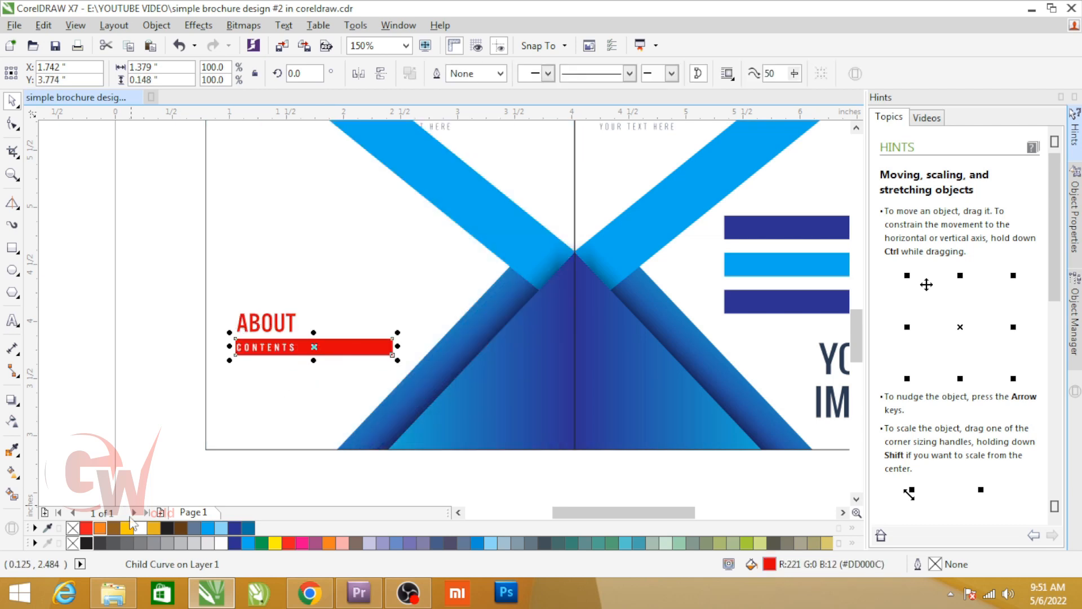
# Step: Fill the bar behind "CONTENTS" with black
pyautogui.click(86, 543)
pyautogui.click(119, 414)
pyautogui.keyDown('ctrl'); pyautogui.click(260, 323); pyautogui.keyUp('ctrl')
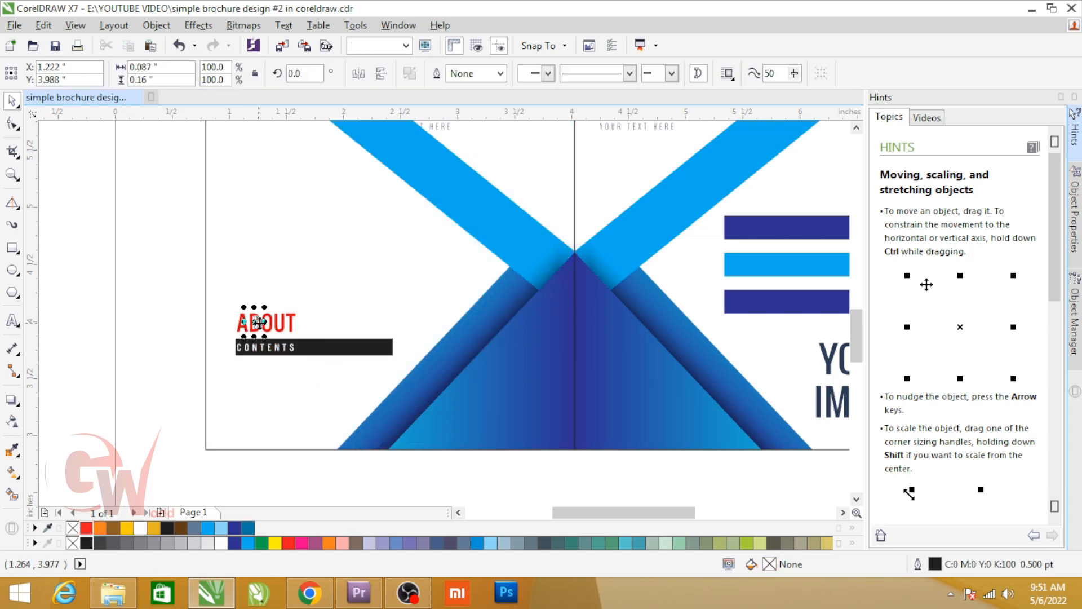
pyautogui.click(176, 290)
# Step: Ungroup the heading and fill the letters of "ABOUT" with black (K100)
pyautogui.click(329, 351)
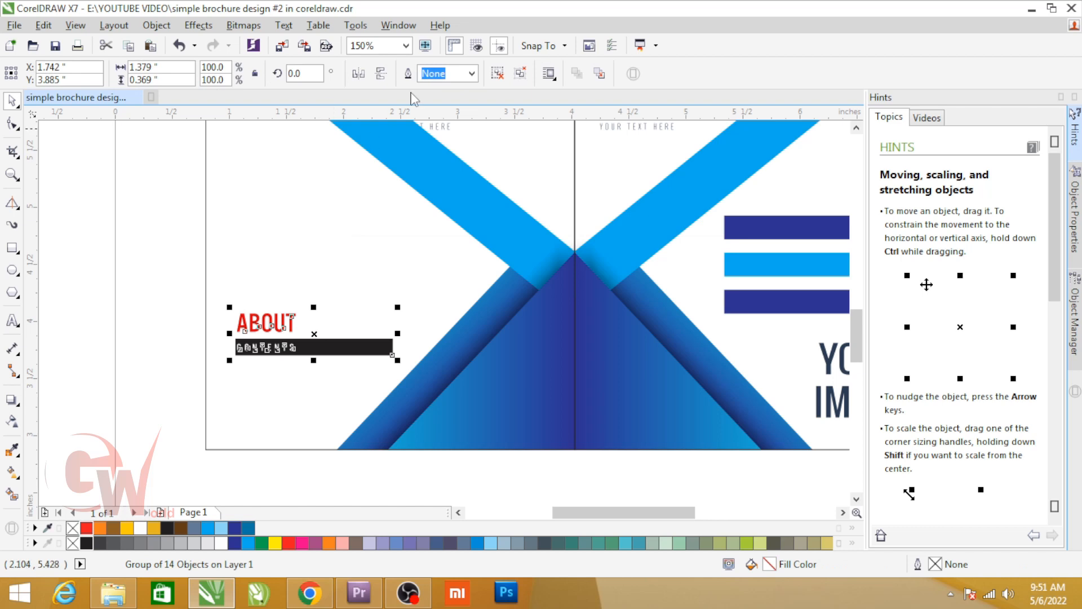
pyautogui.hotkey('ctrl', 'u')
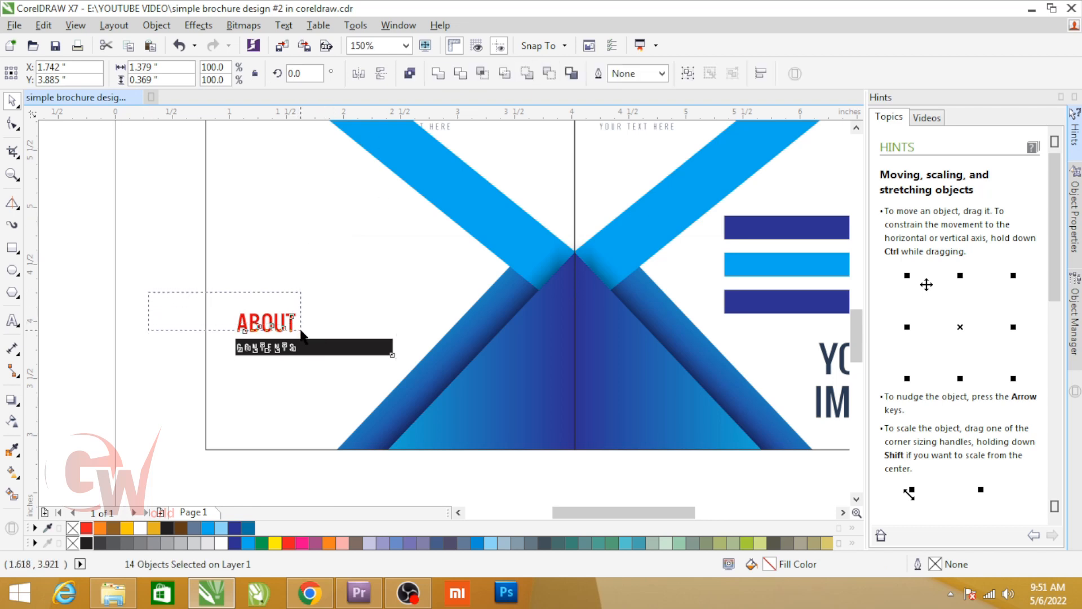
pyautogui.moveTo(303, 334); pyautogui.dragTo(302, 333)
pyautogui.click(248, 543)
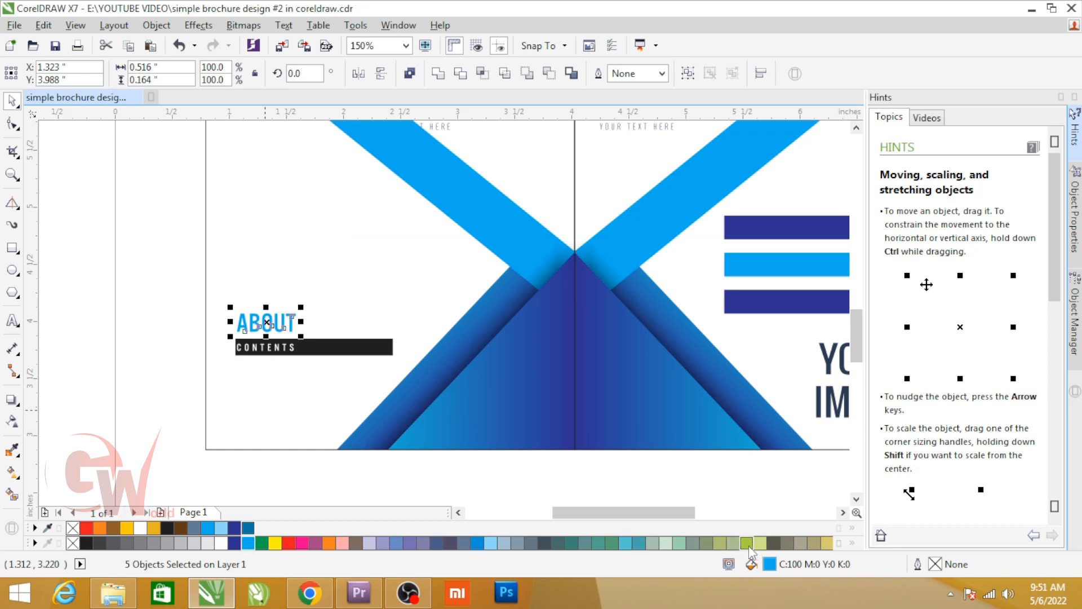
pyautogui.click(86, 543)
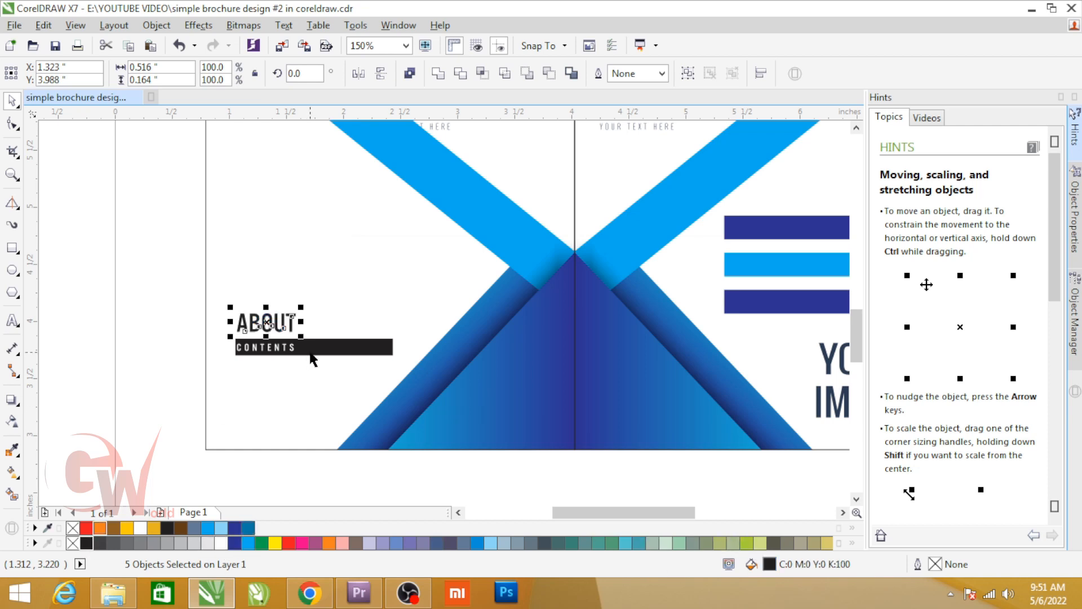
# Step: Fill the bar behind "CONTENTS" with the dark blue of the slanted bars and group the whole heading again
pyautogui.click(310, 351)
pyautogui.click(234, 543)
pyautogui.moveTo(160, 299); pyautogui.dragTo(463, 373)
pyautogui.click(154, 330)
pyautogui.hotkey('ctrl', 'g')
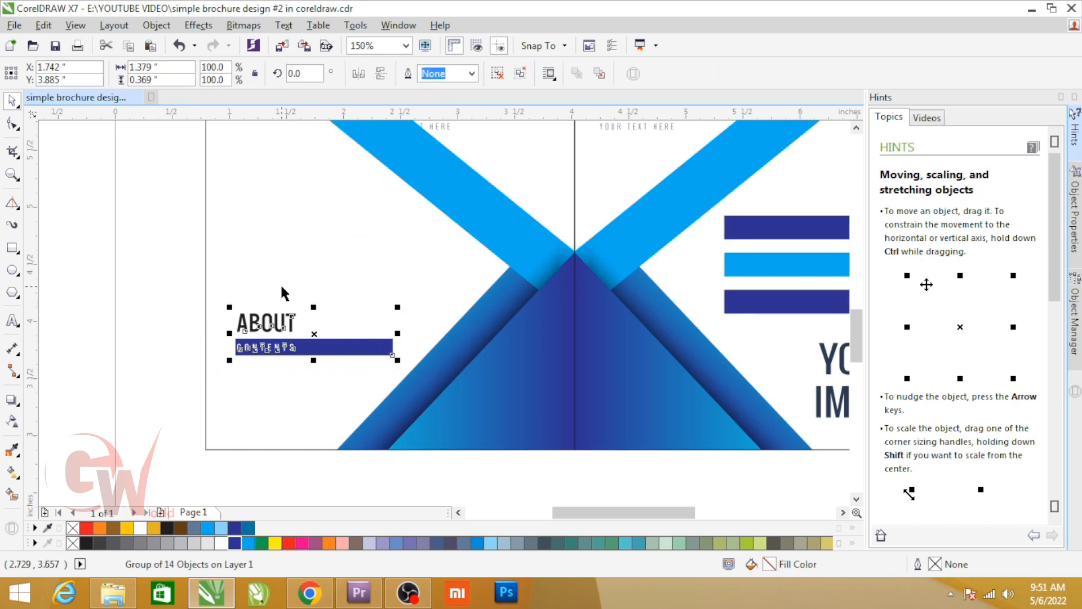
# Step: Delete the leftover placeholder text beside the page
pyautogui.scroll(-4, 280, 283)
pyautogui.click(211, 247)
pyautogui.moveTo(552, 325); pyautogui.dragTo(638, 383)
pyautogui.press('Delete')
pyautogui.scroll(1, 316, 256)
# Step: Open the left PowerClip's contents, group the headline text, and move it below the cyan strip, just above the ABOUT heading
pyautogui.doubleClick(337, 212)
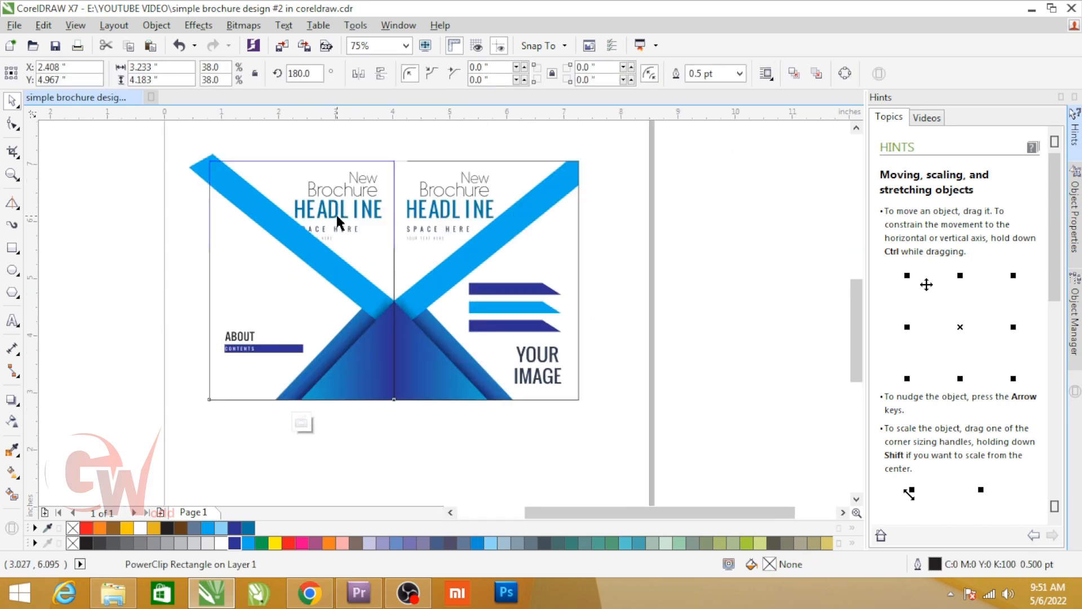
pyautogui.click(346, 213)
pyautogui.moveTo(350, 213); pyautogui.dragTo(306, 262)
pyautogui.hotkey('ctrl', 'z')
pyautogui.moveTo(422, 160); pyautogui.dragTo(242, 312)
pyautogui.hotkey('ctrl', 'g')
pyautogui.scroll(1, 276, 308)
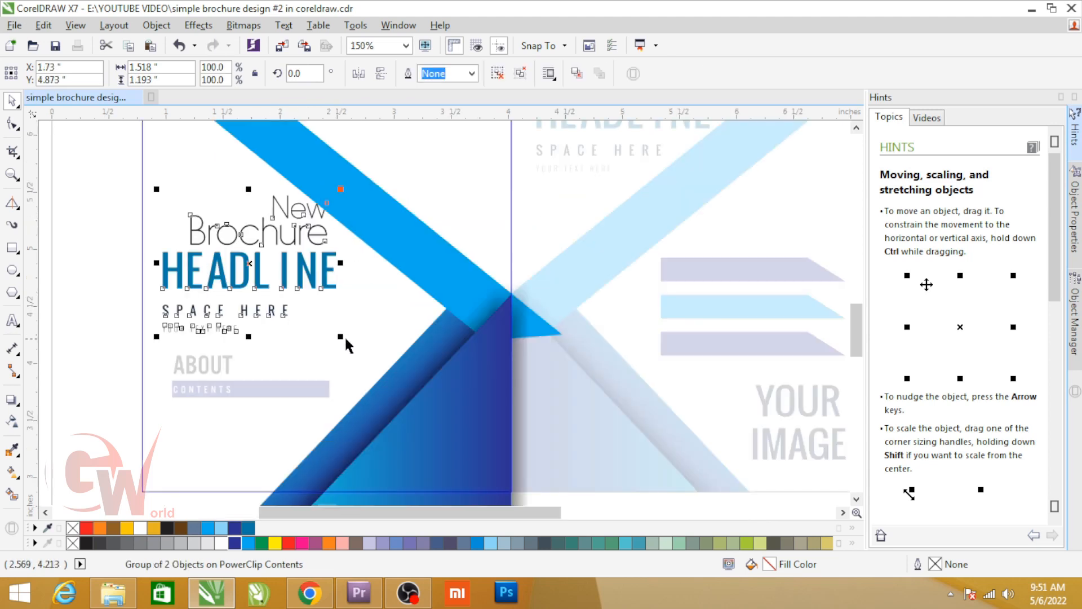
# Step: Scale the left panel's headline group down slightly and nudge it down, clear of the cyan strip
pyautogui.moveTo(341, 337); pyautogui.dragTo(328, 326)
pyautogui.moveTo(305, 279); pyautogui.dragTo(304, 290)
pyautogui.click(333, 321)
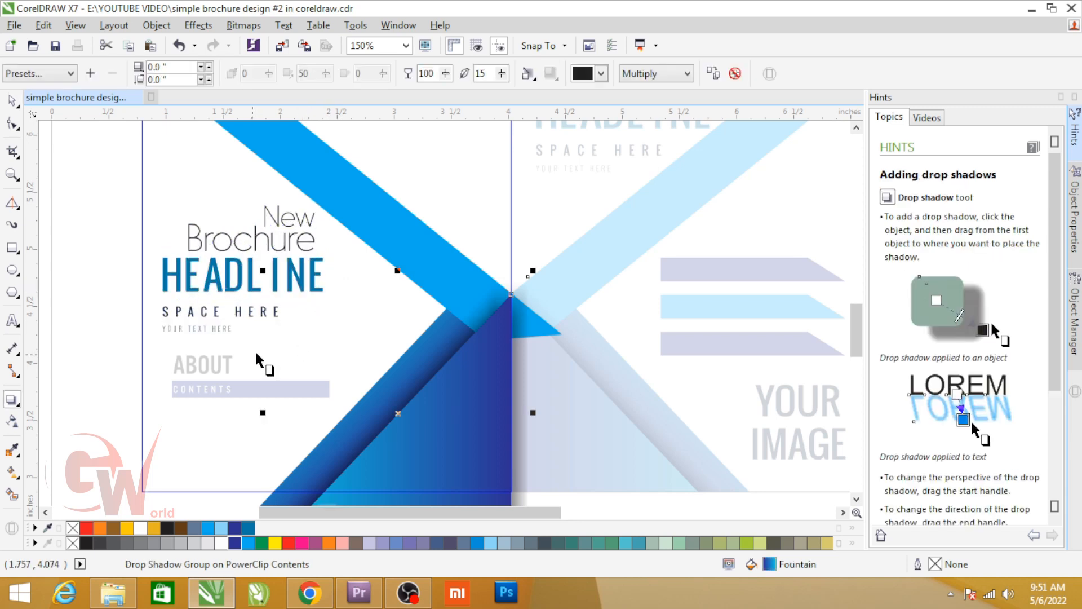
# Step: Finish editing the left PowerClip and place a copy of the "YOUR IMAGE" text in the left panel's upper area, beside the fold
pyautogui.press('space')
pyautogui.keyDown('ctrl'); pyautogui.click(115, 304); pyautogui.keyUp('ctrl')
pyautogui.click(111, 346)
pyautogui.moveTo(123, 350); pyautogui.dragTo(300, 389)
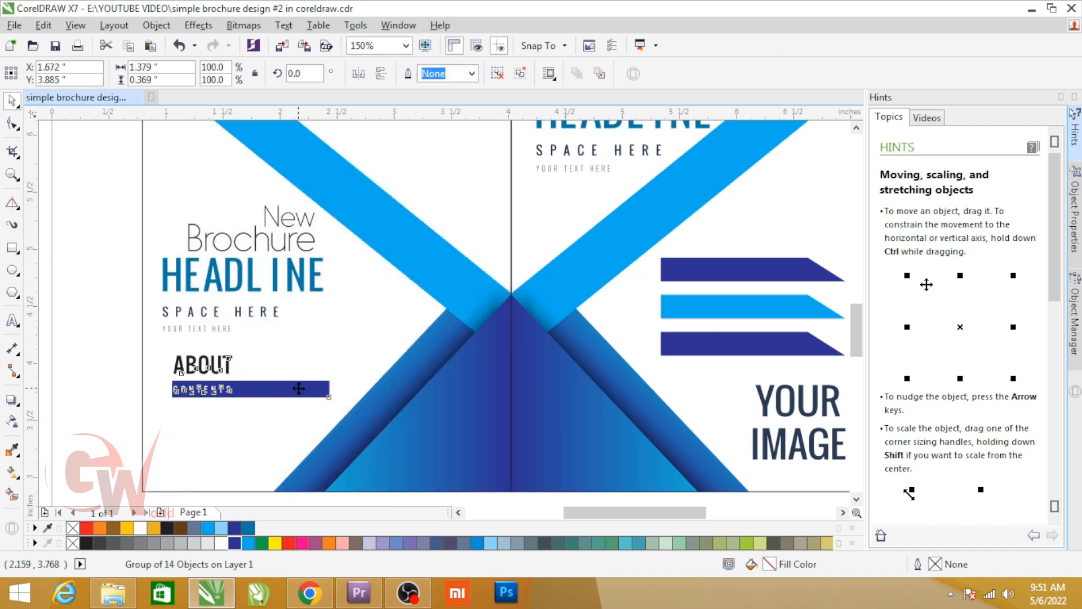
pyautogui.scroll(-1, 360, 325)
pyautogui.click(561, 372)
pyautogui.moveTo(561, 372); pyautogui.dragTo(385, 218)
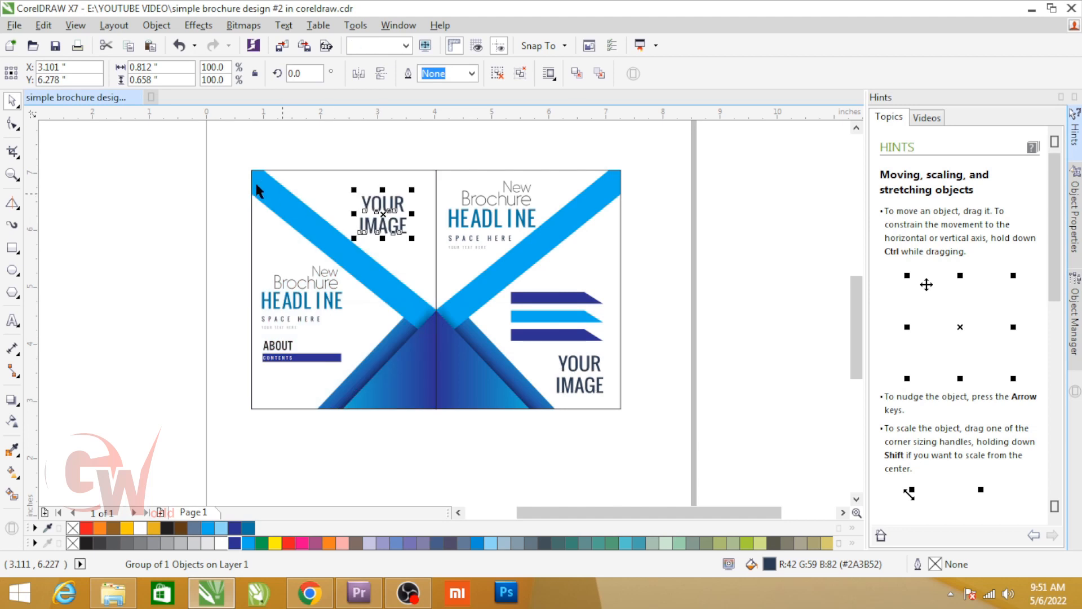
# Step: Place the ABOUT heading and the copied "YOUR IMAGE" text inside the left panel's frame as PowerClip contents
pyautogui.moveTo(466, 304); pyautogui.dragTo(421, 414)
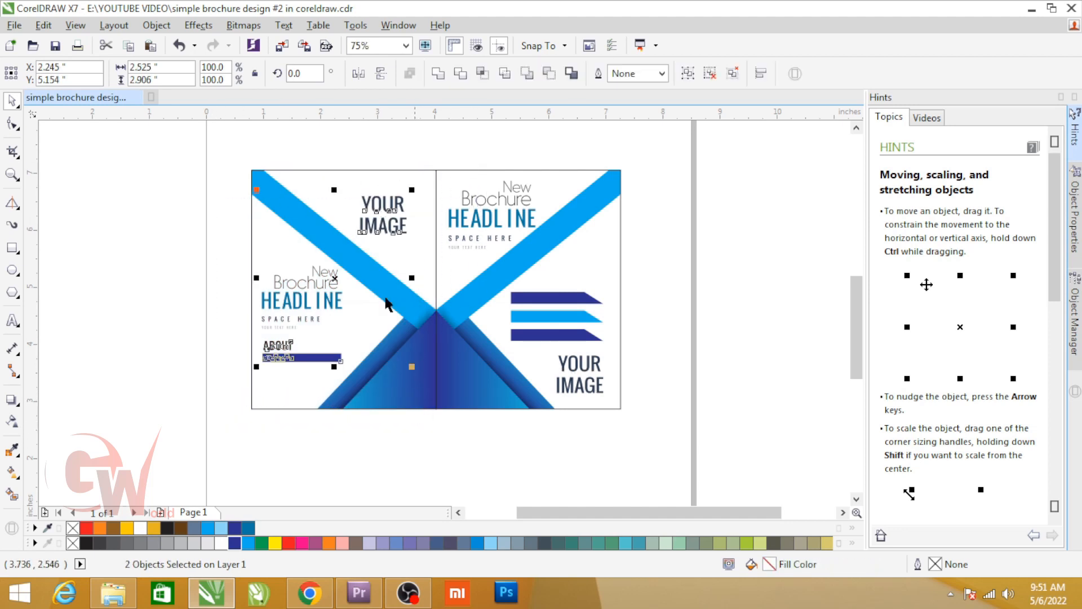
pyautogui.click(194, 25)
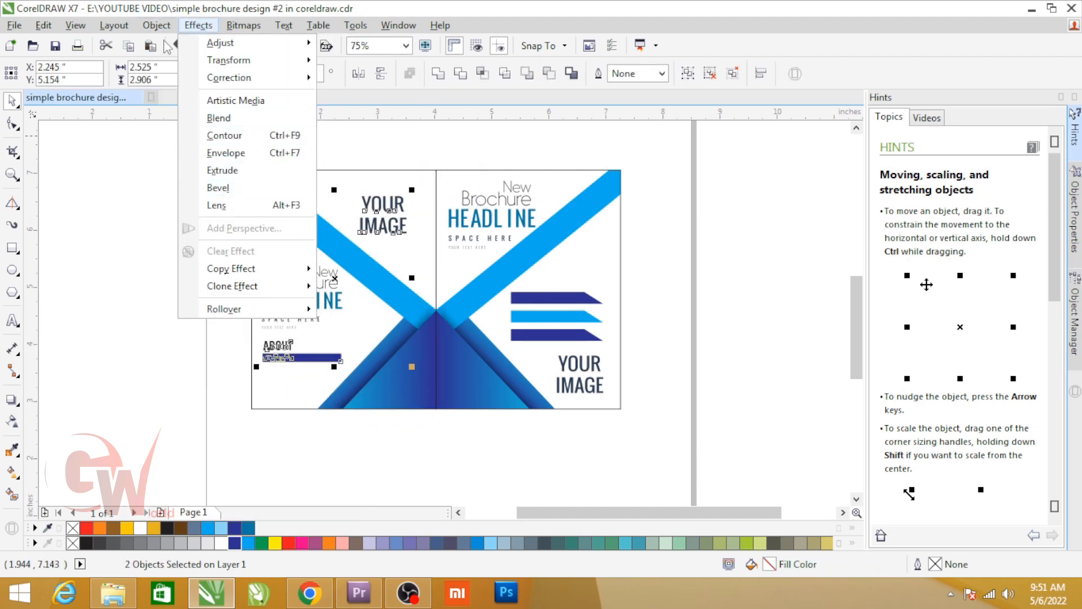
pyautogui.moveTo(161, 26)
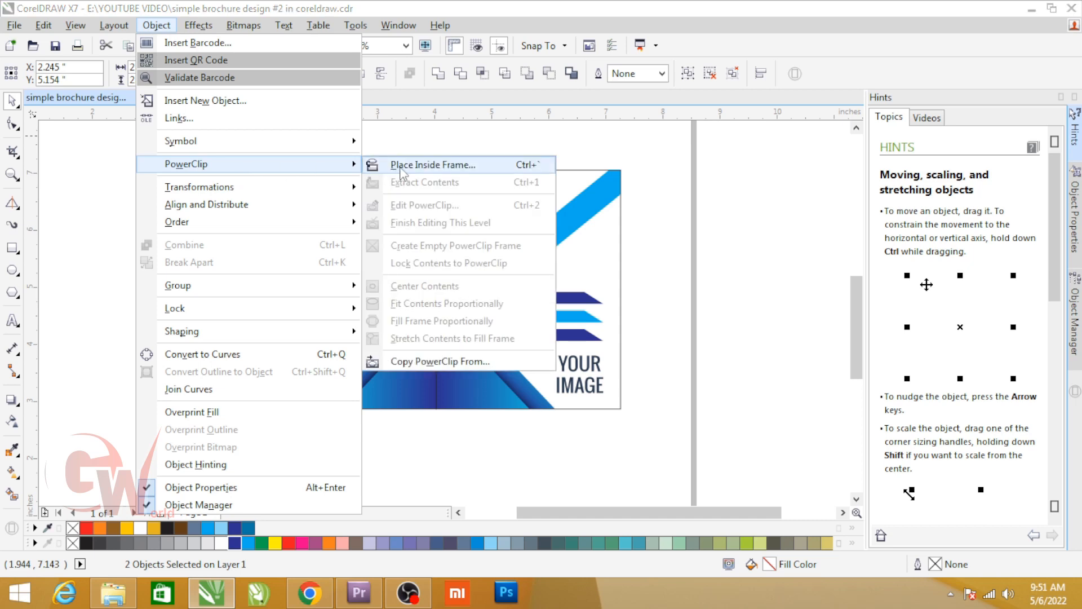
pyautogui.click(398, 168)
pyautogui.click(429, 180)
# Step: PowerClip the lower "YOUR IMAGE" text into the right panel's frame
pyautogui.moveTo(644, 151); pyautogui.dragTo(395, 429)
pyautogui.keyDown('shift'); pyautogui.click(486, 292); pyautogui.keyUp('shift')
pyautogui.click(156, 25)
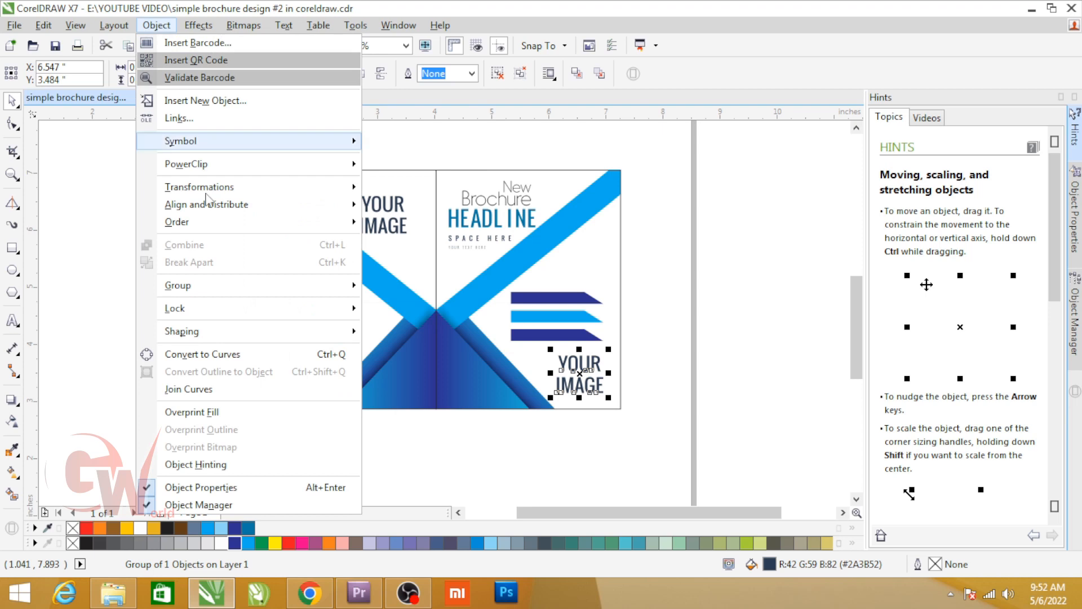
pyautogui.moveTo(234, 165)
pyautogui.click(372, 165)
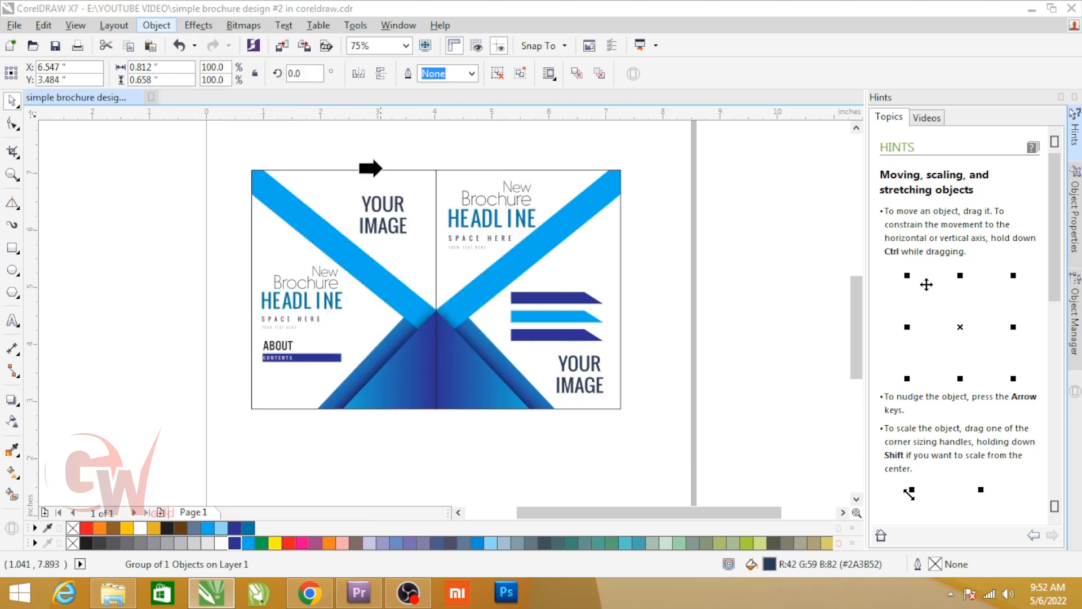
pyautogui.click(558, 209)
# Step: Check the finished two-panel brochure up close and in a full-screen preview
pyautogui.moveTo(540, 322); pyautogui.dragTo(201, 477)
pyautogui.hotkey('shift', 'F2')
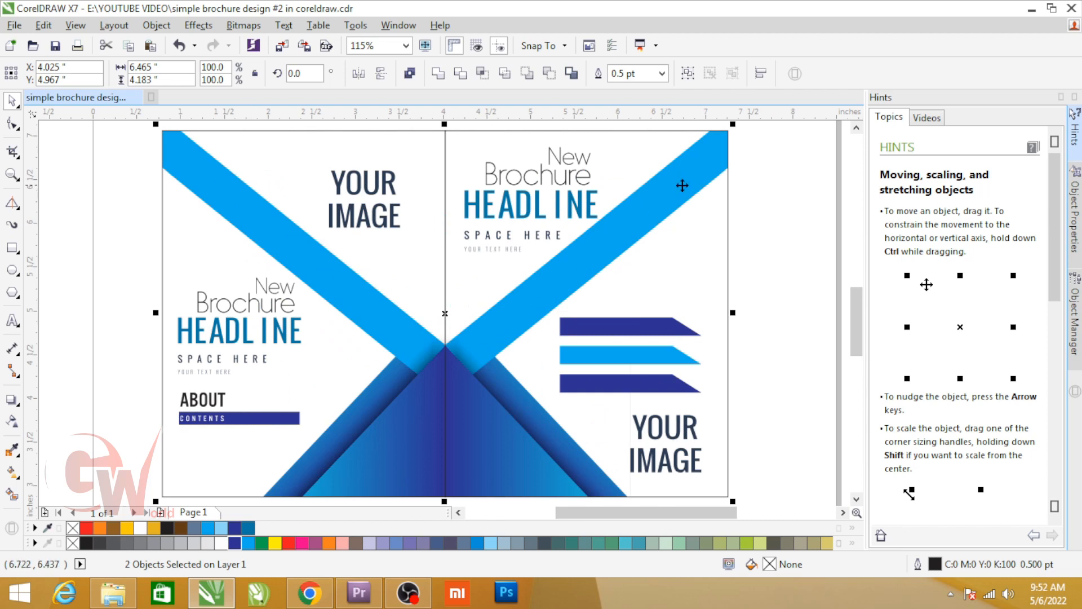
pyautogui.click(744, 233)
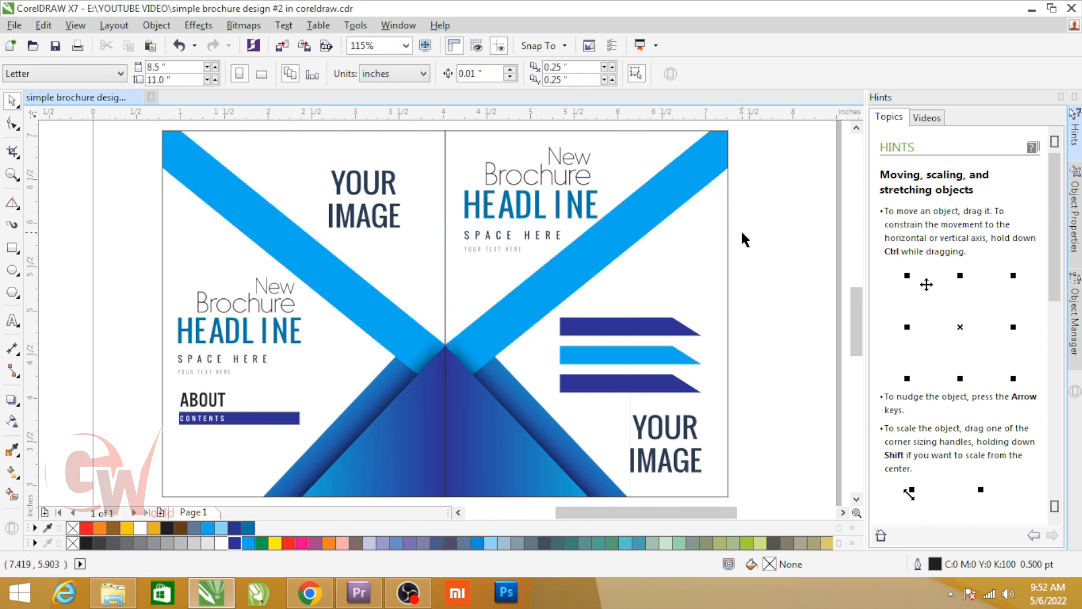
pyautogui.press('F9')
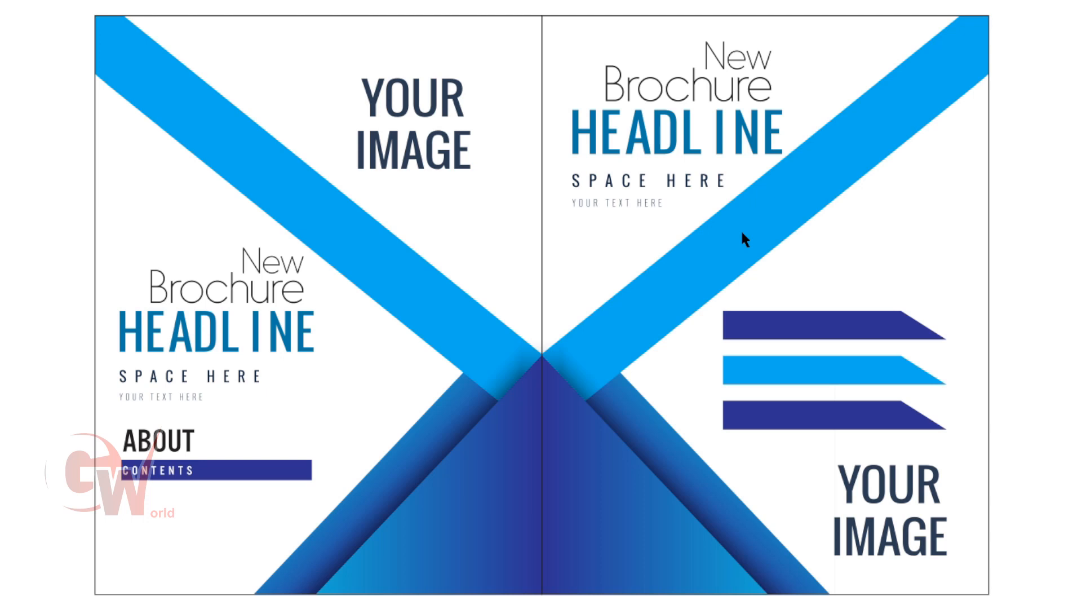
pyautogui.press('Escape')
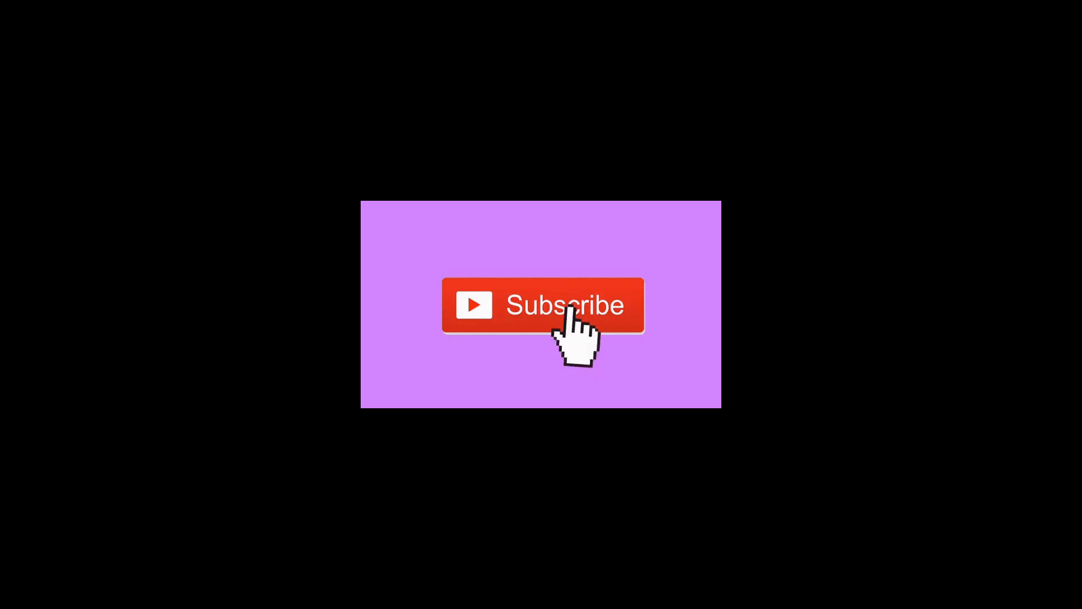